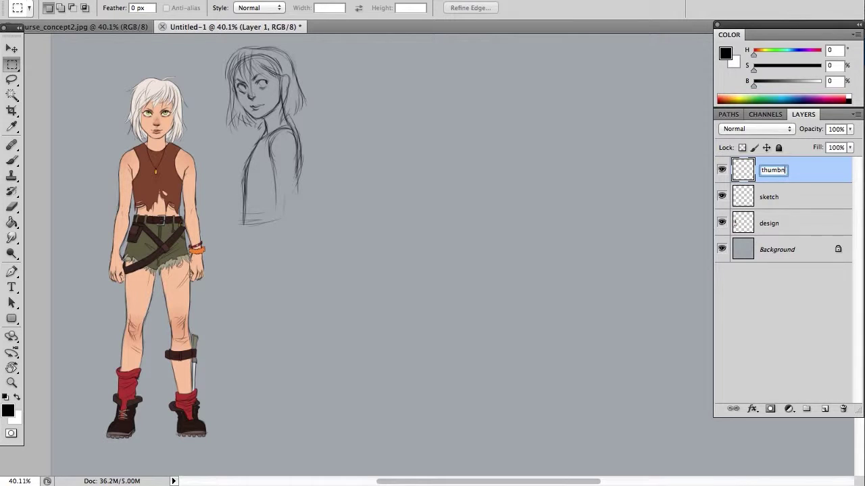
Name the new layer thumbnails and fill a landscape rectangular selection beside the character sketch with black.
key(Return)
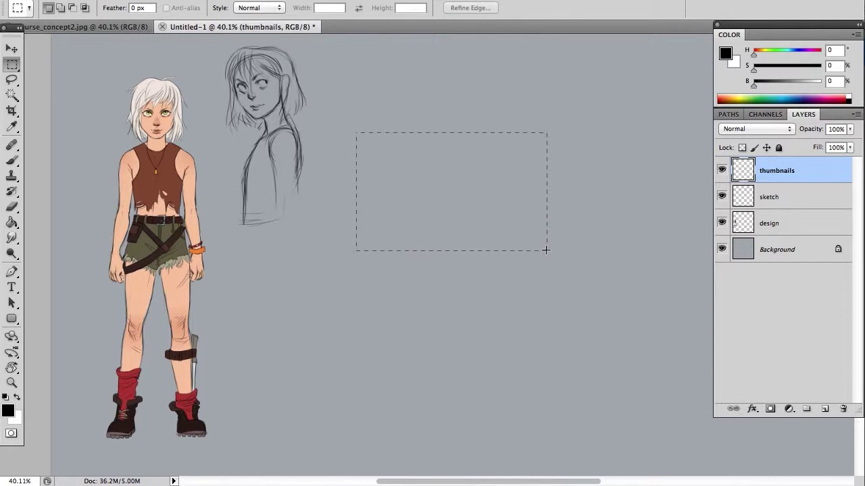
drag(546, 250, 547, 250)
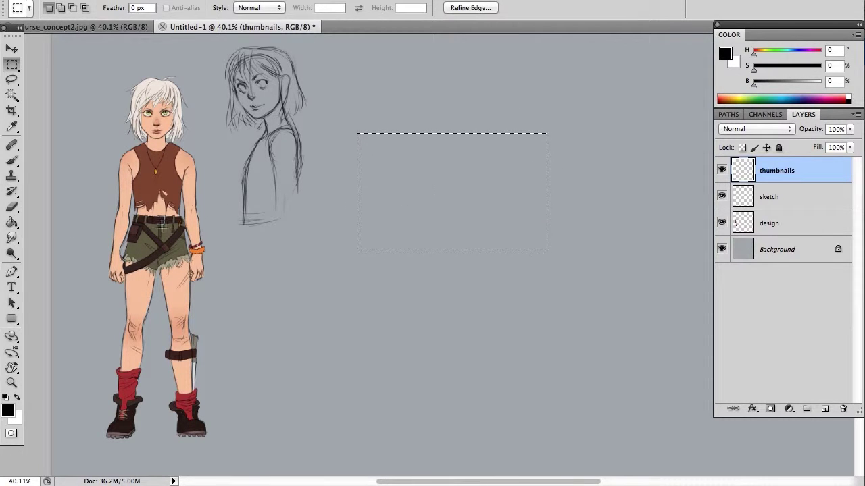
click(11, 222)
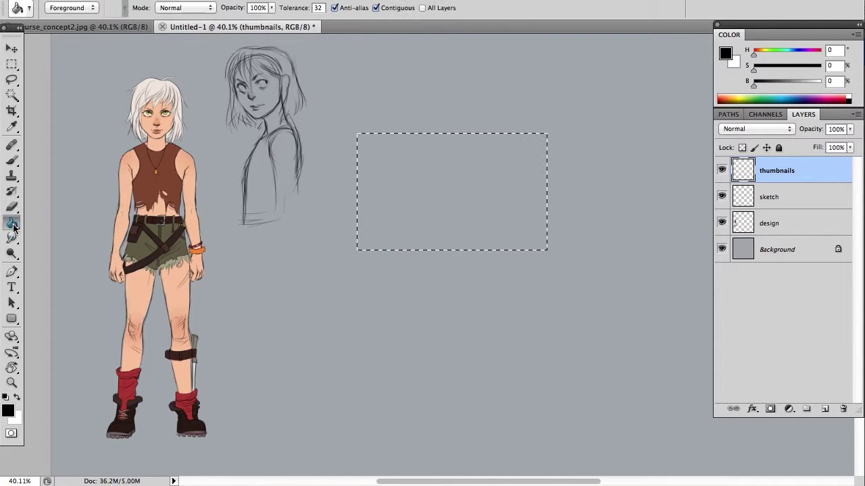
click(483, 192)
Contract the selection by 3 pixels, delete the black inside it and deselect, leaving a thin rectangular frame.
click(248, 0)
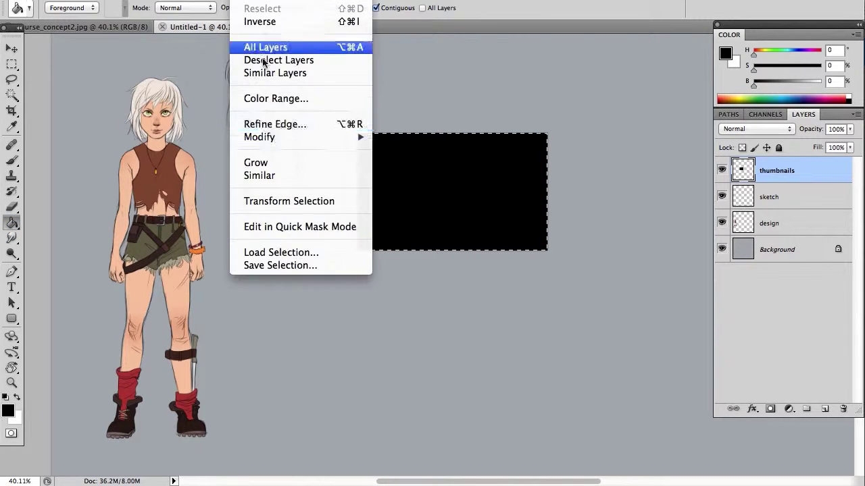
mouse_move(284, 143)
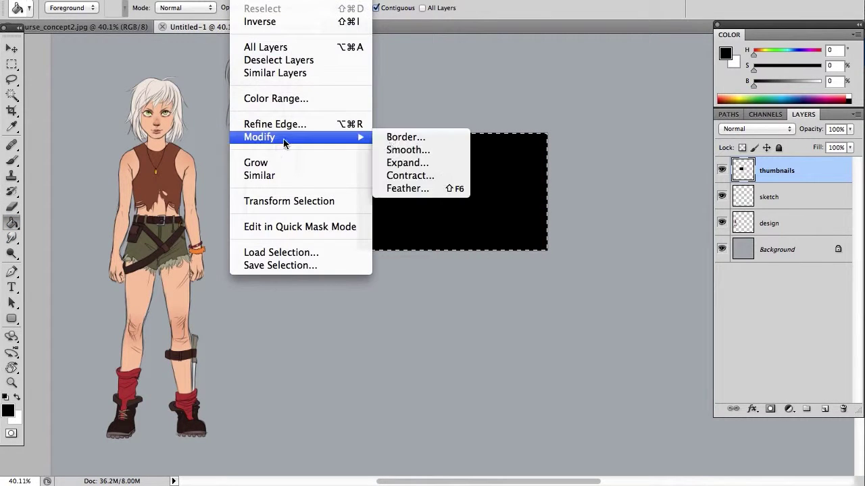
click(418, 177)
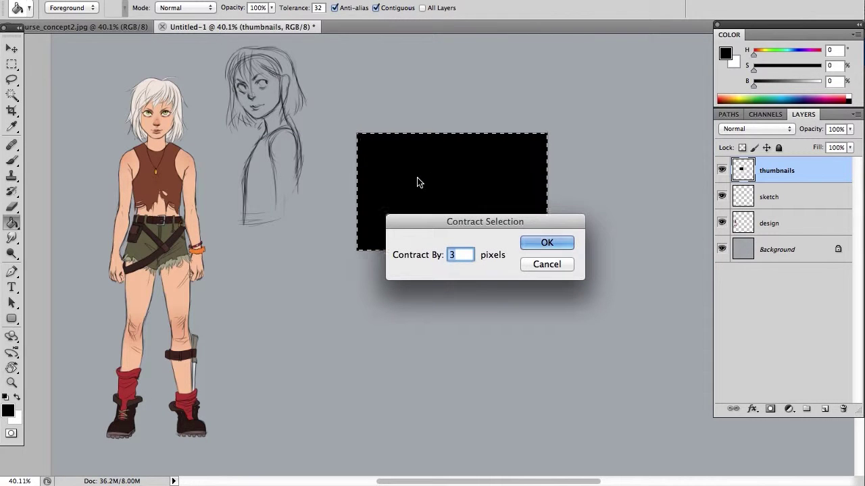
click(534, 249)
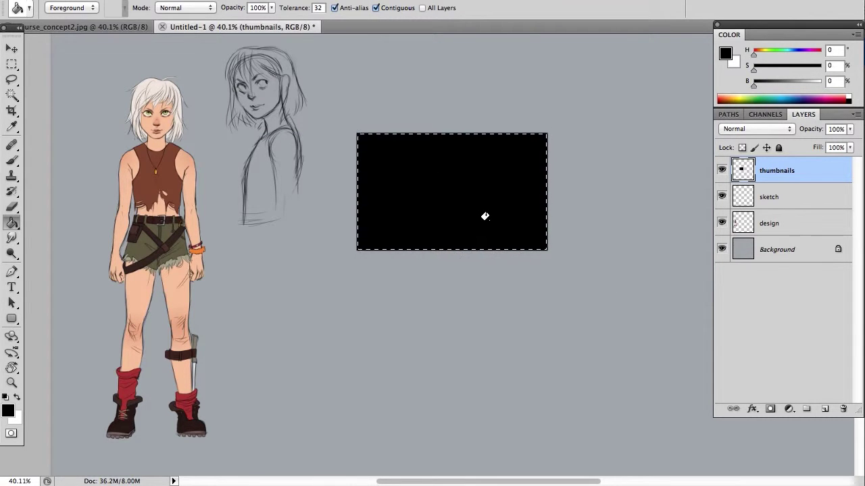
key(Delete)
key(super+d)
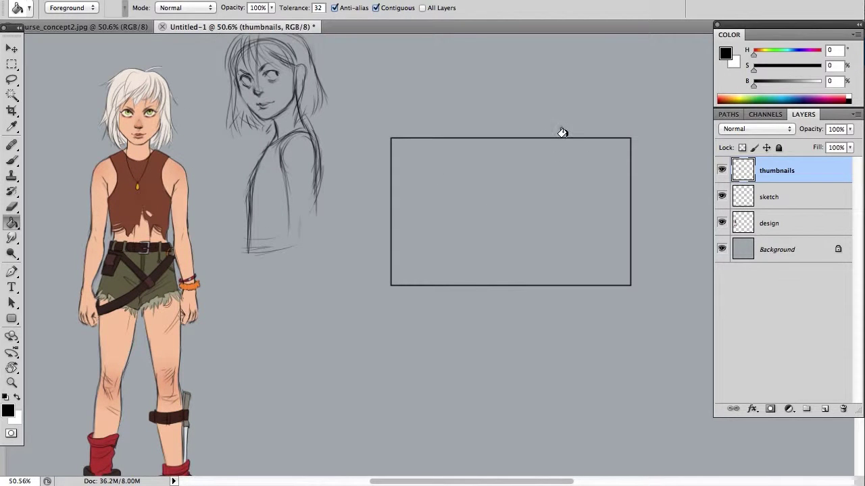
Duplicate the thumbnails layer and move the copied frame directly below the original one.
drag(591, 272, 519, 243)
key(z)
drag(592, 260, 574, 230)
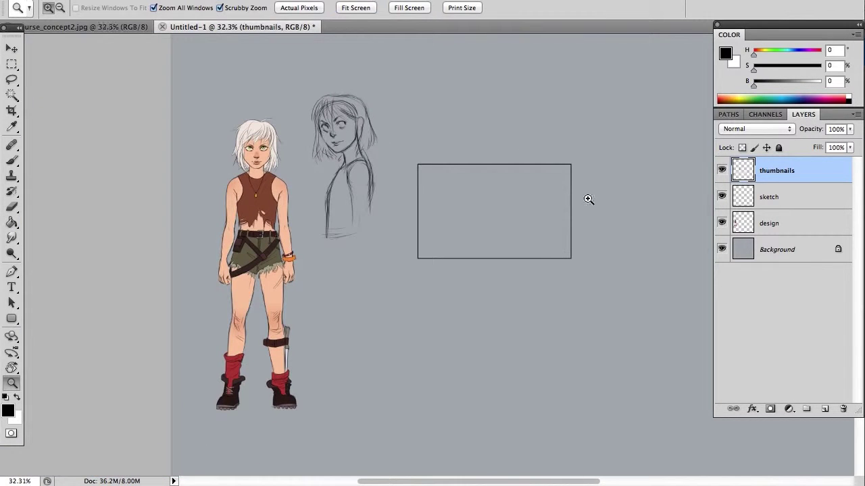
right_click(782, 172)
click(822, 228)
key(Return)
key(v)
drag(505, 196, 532, 327)
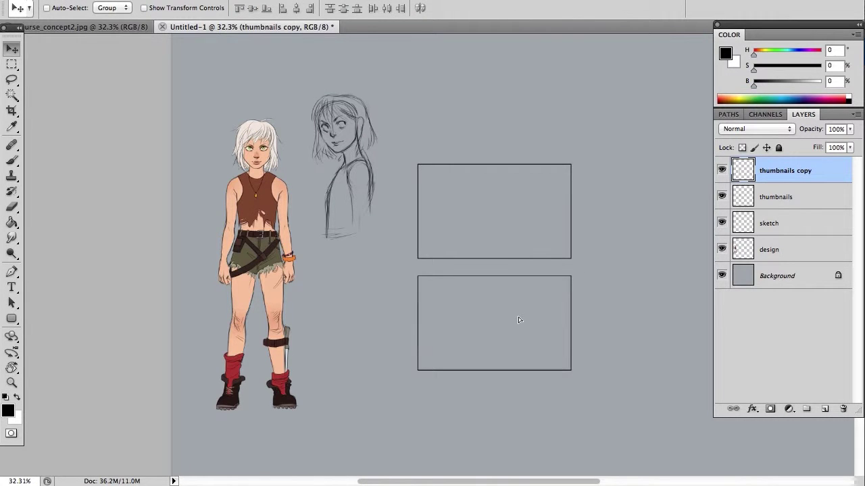
Rotate the copied frame by -90 degrees into portrait format and position it beneath the landscape frame.
key(ctrl+t)
drag(602, 375, 542, 183)
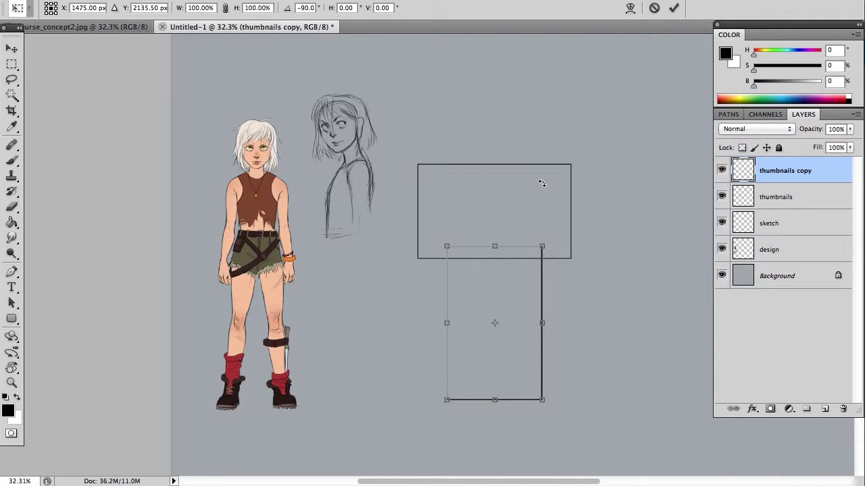
drag(517, 281, 521, 311)
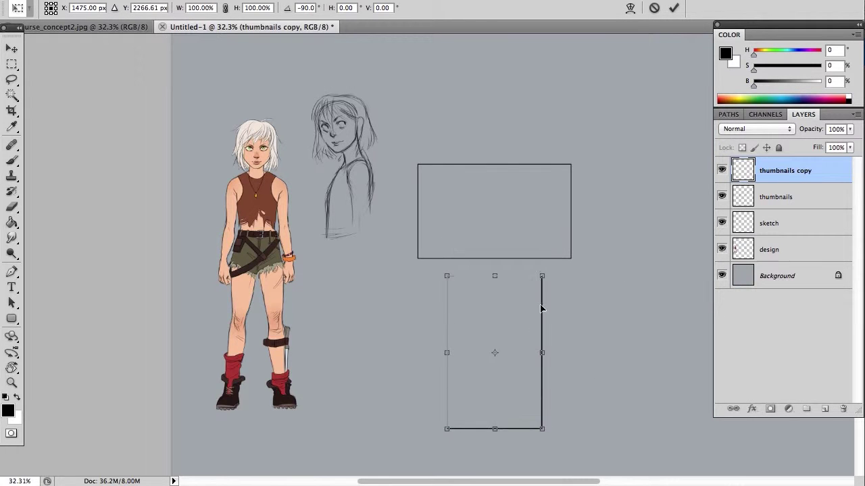
scroll(573, 202, down, 5)
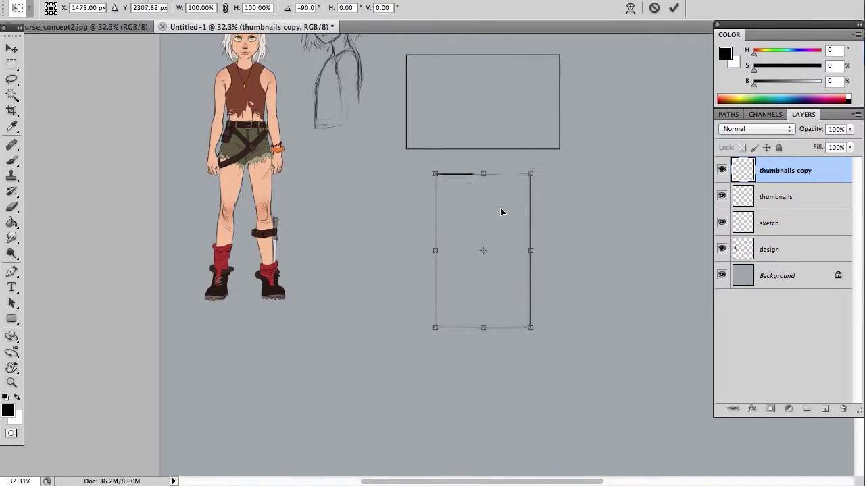
key(Return)
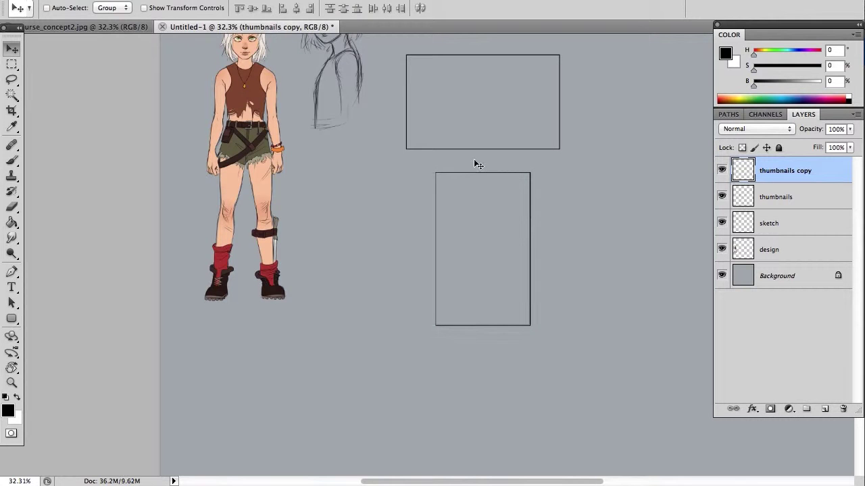
Create a layer group, move the thumbnails and thumbnails copy layers into it, and collapse the group.
key(z)
drag(475, 113, 511, 132)
drag(502, 137, 494, 186)
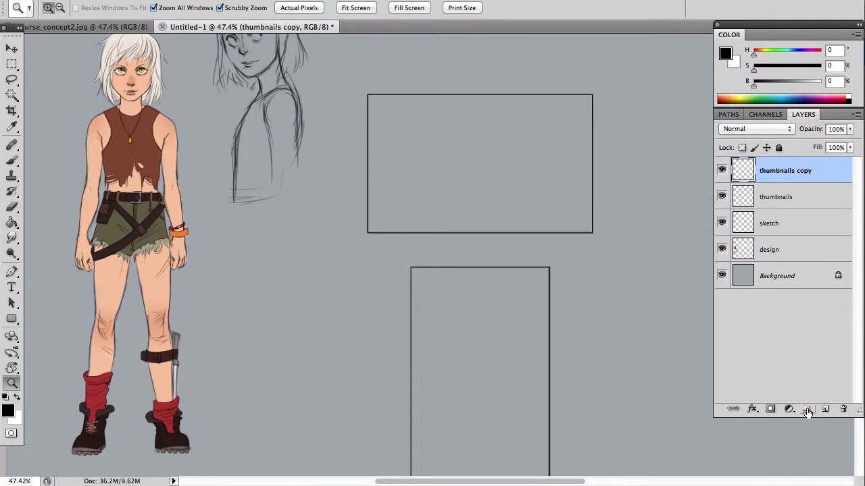
click(779, 223)
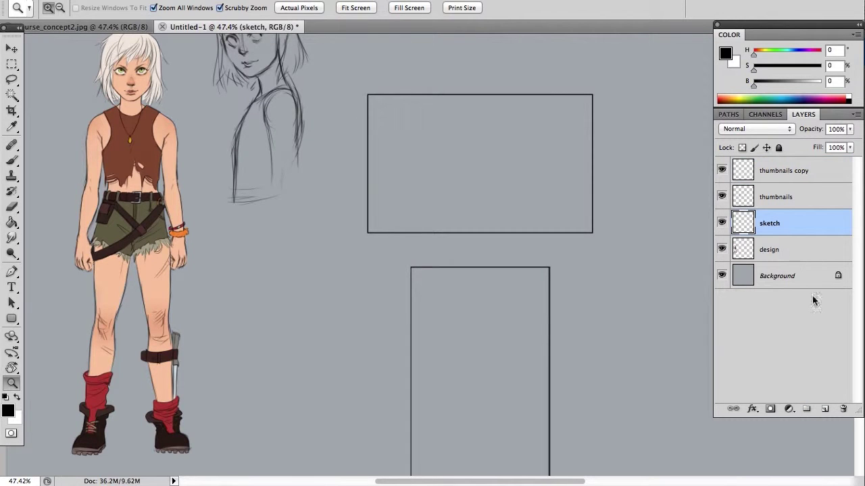
click(782, 171)
right_click(780, 175)
click(772, 174)
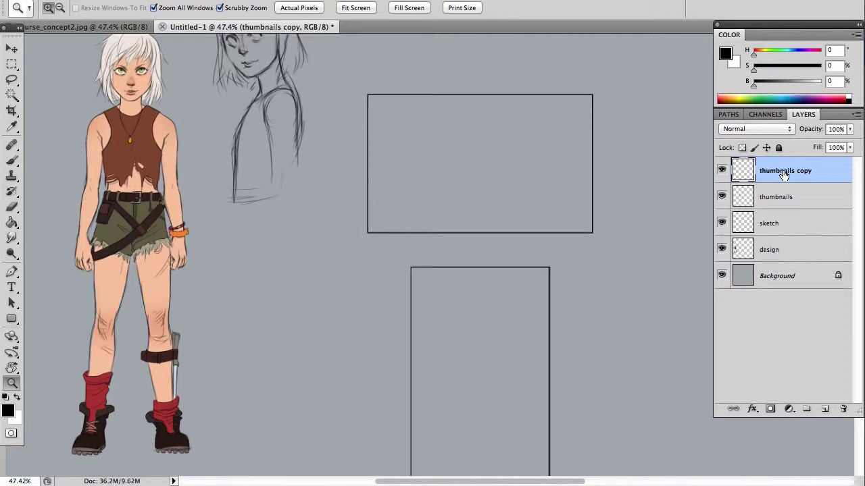
click(806, 409)
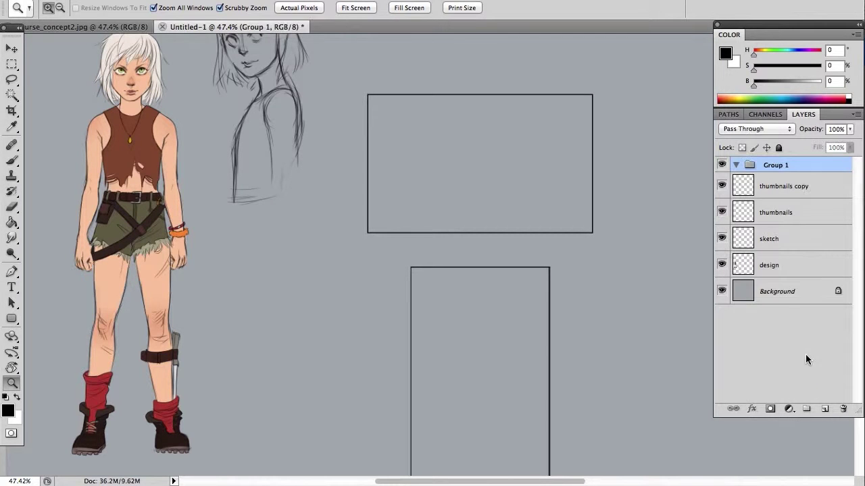
click(783, 185)
shift+click(789, 217)
drag(787, 185, 749, 167)
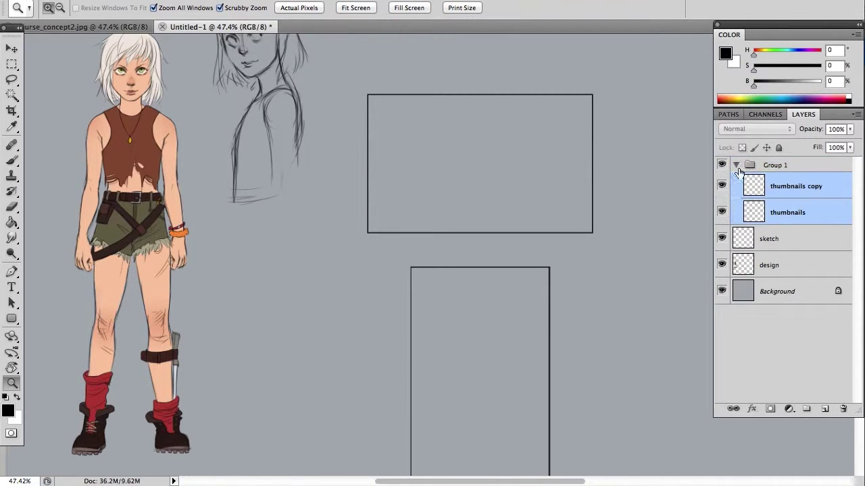
click(736, 166)
Add a new layer above the sketch layer and sample the skin colour from the character's shoulder.
click(777, 187)
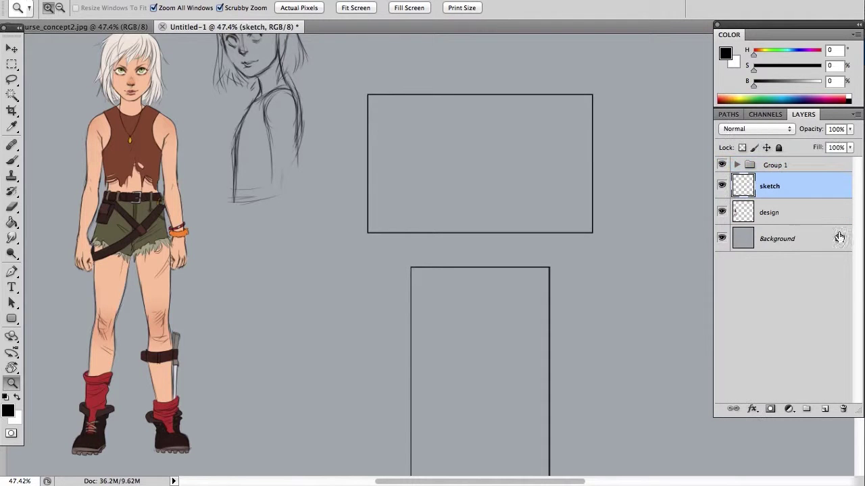
click(825, 409)
key(b)
drag(522, 140, 532, 195)
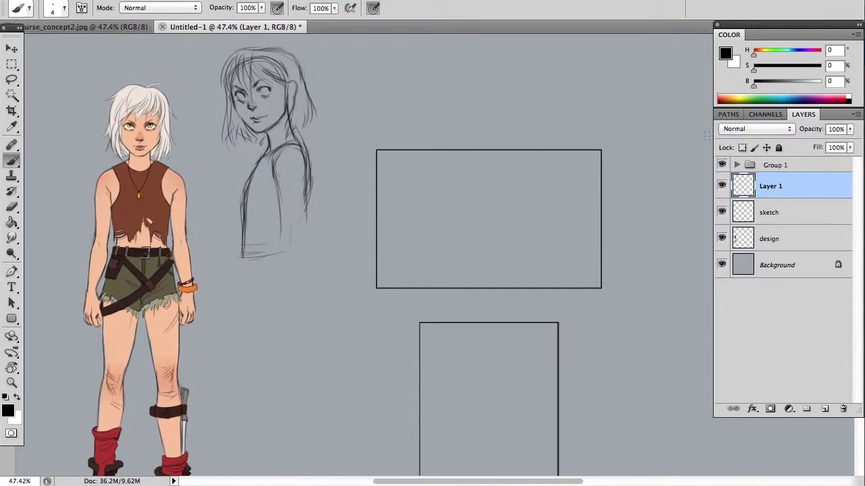
key(i)
click(173, 181)
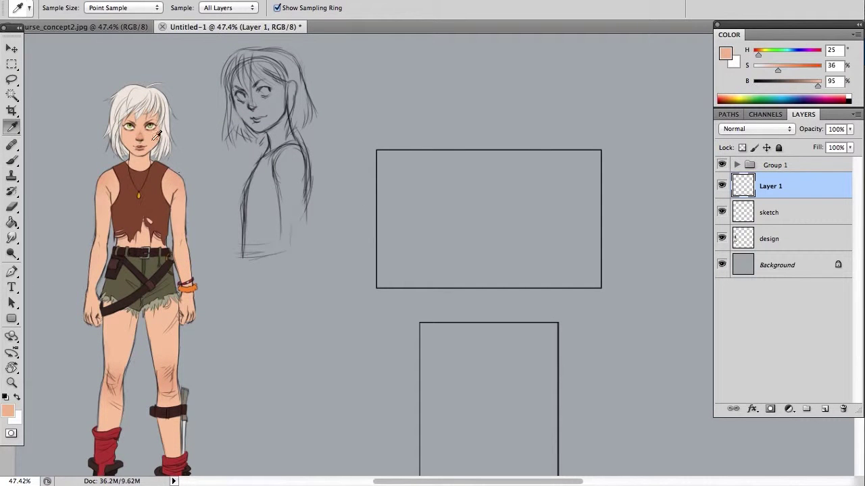
Block in the head, torso and bent arm in skin colour inside the landscape frame with a 26 px brush, erasing to shape the silhouette.
key(b)
click(64, 10)
drag(29, 45, 34, 45)
click(65, 10)
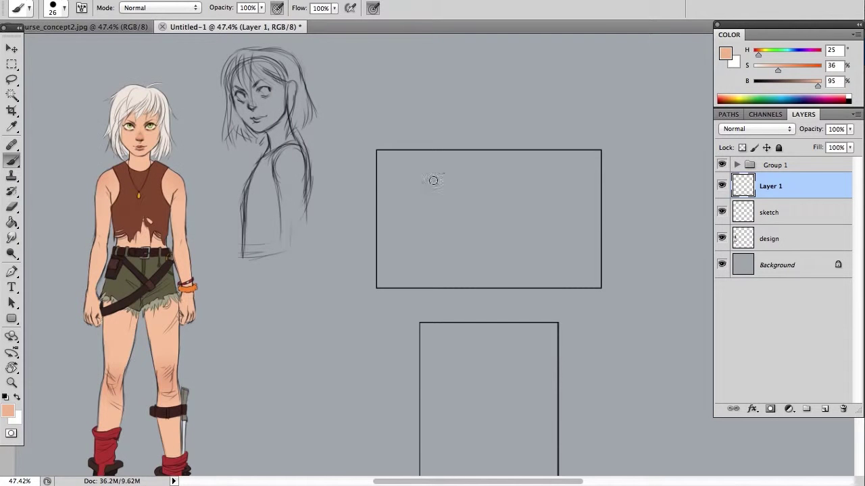
mouse_move(454, 183)
mouse_down()
mouse_move(456, 206)
mouse_move(441, 180)
mouse_move(450, 196)
mouse_move(460, 192)
mouse_move(436, 185)
mouse_move(436, 196)
mouse_move(436, 178)
mouse_move(469, 192)
mouse_move(454, 178)
mouse_move(463, 193)
mouse_move(457, 223)
mouse_move(446, 202)
mouse_move(454, 219)
mouse_move(450, 205)
mouse_move(450, 223)
mouse_move(434, 223)
mouse_move(439, 240)
mouse_move(461, 209)
mouse_move(480, 237)
mouse_move(459, 222)
mouse_move(451, 229)
mouse_move(483, 236)
mouse_up()
key(e)
mouse_move(430, 218)
mouse_down()
mouse_move(467, 232)
mouse_move(475, 247)
mouse_move(434, 258)
mouse_move(440, 235)
mouse_move(431, 252)
mouse_move(442, 264)
mouse_move(448, 247)
mouse_move(477, 234)
mouse_move(467, 250)
mouse_move(475, 256)
mouse_move(450, 271)
mouse_move(458, 274)
mouse_move(447, 247)
mouse_move(440, 278)
mouse_move(451, 274)
mouse_move(460, 285)
mouse_move(480, 268)
mouse_move(469, 252)
mouse_move(484, 265)
mouse_up()
key(b)
key(e)
key(b)
mouse_move(464, 216)
mouse_down()
mouse_move(486, 261)
mouse_move(467, 279)
mouse_move(477, 288)
mouse_up()
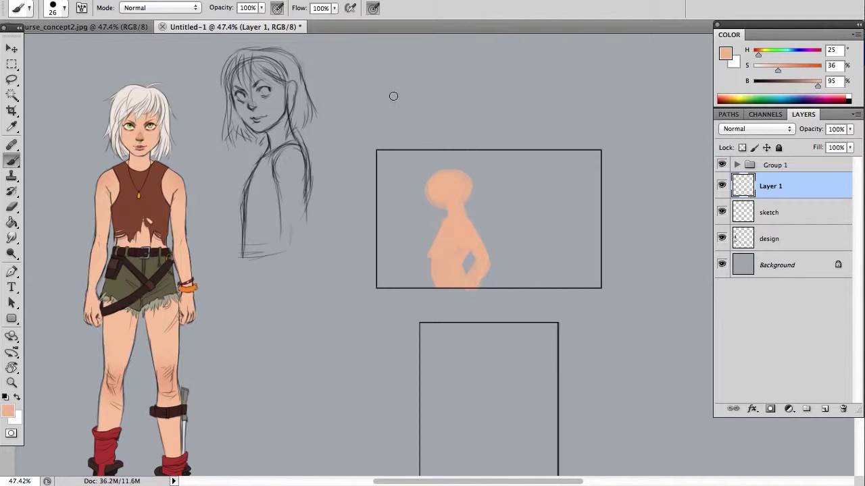
Enlarge the painted figure slightly with Free Transform and touch up its chest with the brush.
key(ctrl+t)
drag(492, 167, 501, 154)
key(Return)
key(b)
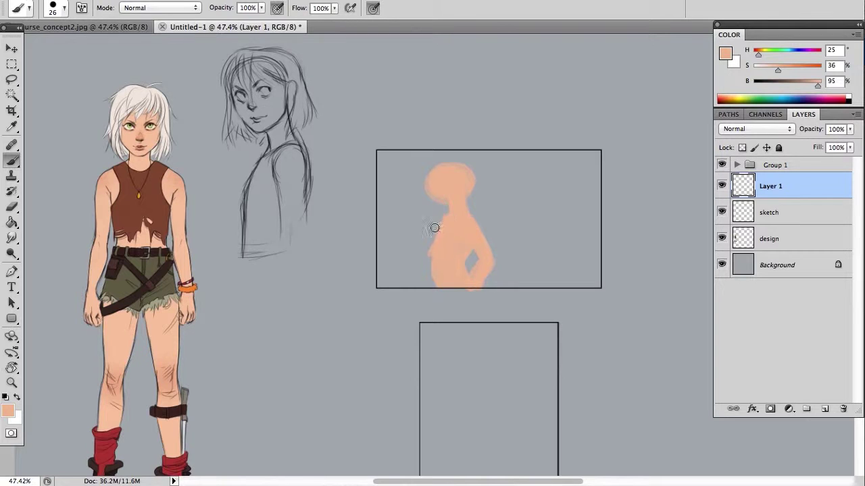
drag(435, 229, 443, 229)
Paint a skin-tone swatch above the landscape frame and a more saturated orange one beside it, using 55% saturation.
key(x)
key(x)
click(461, 119)
drag(783, 70, 790, 71)
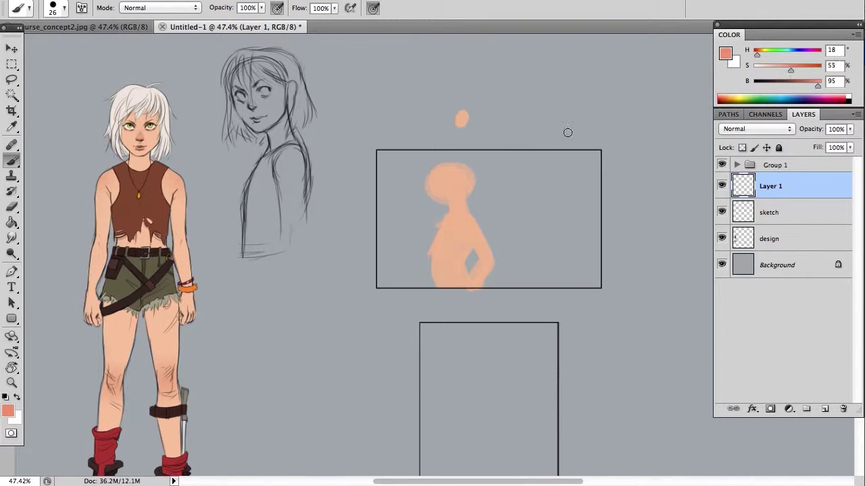
click(472, 119)
Paint orange shadows on the figure's arm, chest, neck and the front of the face.
mouse_move(457, 216)
mouse_down()
mouse_move(460, 237)
mouse_move(457, 216)
mouse_move(459, 236)
mouse_move(452, 227)
mouse_move(479, 265)
mouse_up()
drag(447, 228, 446, 259)
drag(446, 228, 450, 200)
mouse_move(425, 169)
mouse_down()
mouse_move(442, 208)
mouse_move(463, 196)
mouse_move(449, 215)
mouse_up()
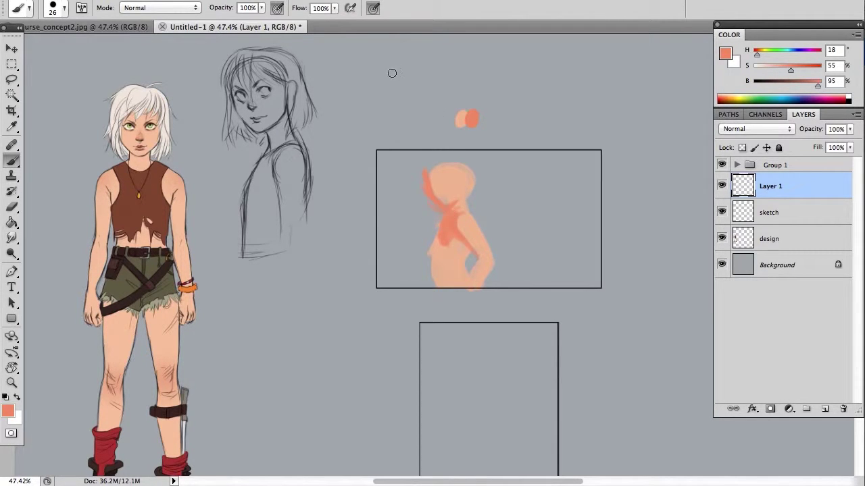
Reduce the brush to 10 px and paint windblown off-white hair strands around the figure's head.
key(bracketleft)
key(bracketleft)
key(x)
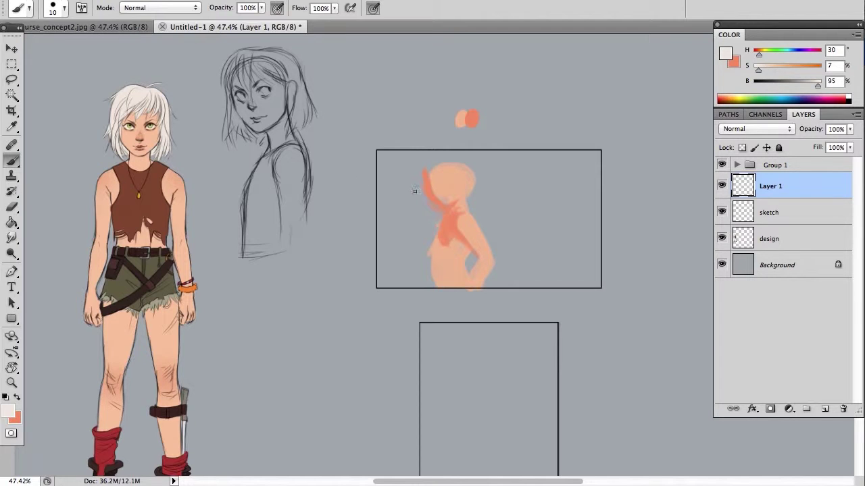
drag(432, 166, 469, 184)
mouse_move(434, 162)
mouse_down()
mouse_move(485, 174)
mouse_move(484, 189)
mouse_up()
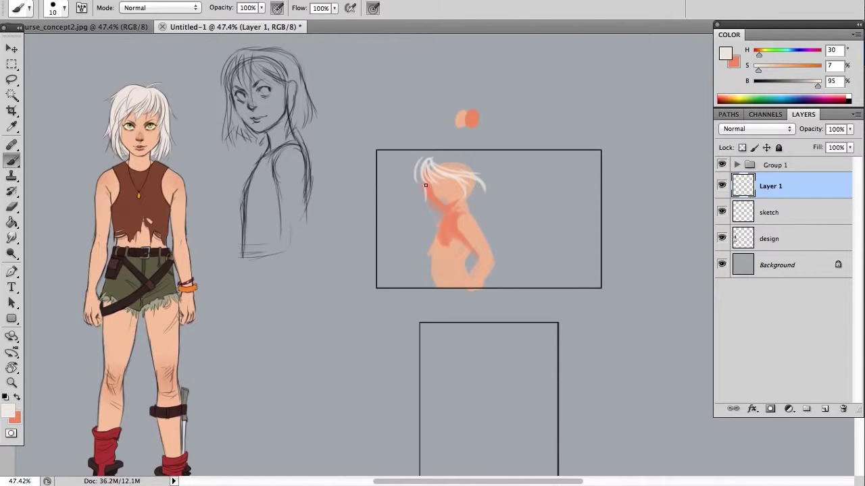
drag(463, 178, 482, 192)
mouse_move(431, 158)
mouse_down()
mouse_move(451, 155)
mouse_move(511, 178)
mouse_up()
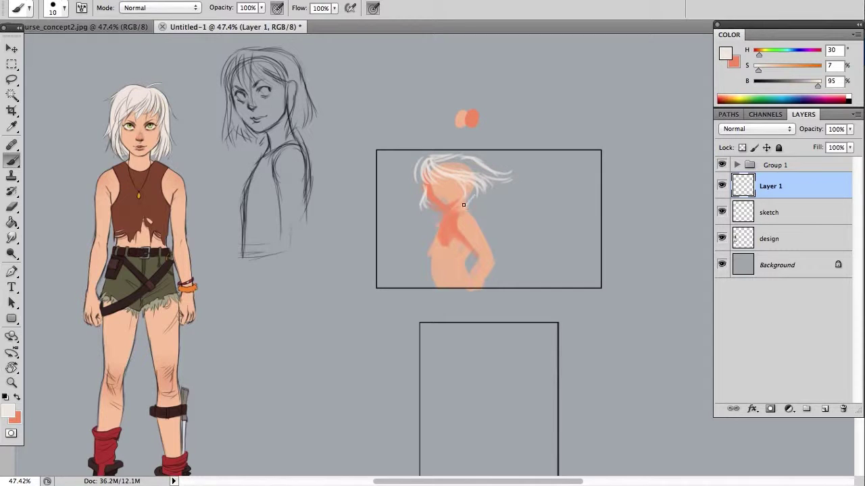
Undo the diagonal orange stroke across the hair and shade the figure's lower arm and waist area with orange.
key(x)
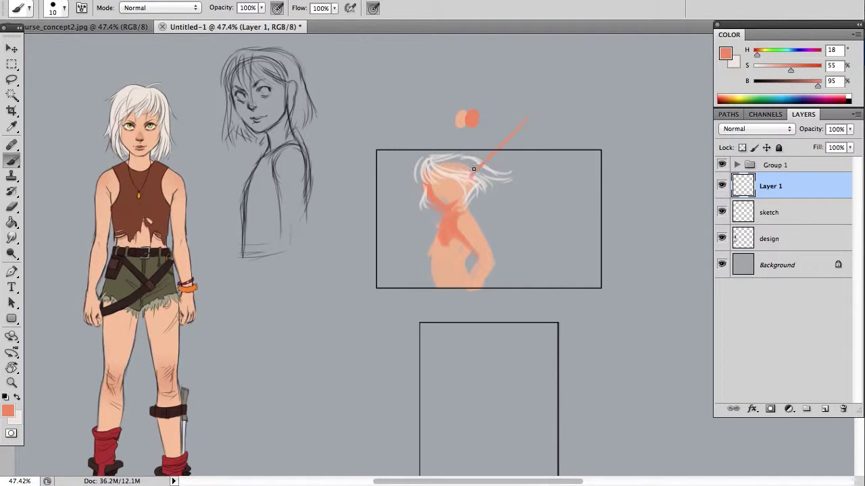
key(super+alt+z)
key(super+alt+z)
mouse_move(471, 284)
mouse_down()
mouse_move(482, 265)
mouse_move(467, 255)
mouse_move(432, 289)
mouse_up()
Repaint the figure's torso and arm with sampled skin tones, erasing the paint that spills around the landscape frame's lower edge.
key(x)
alt+click(443, 268)
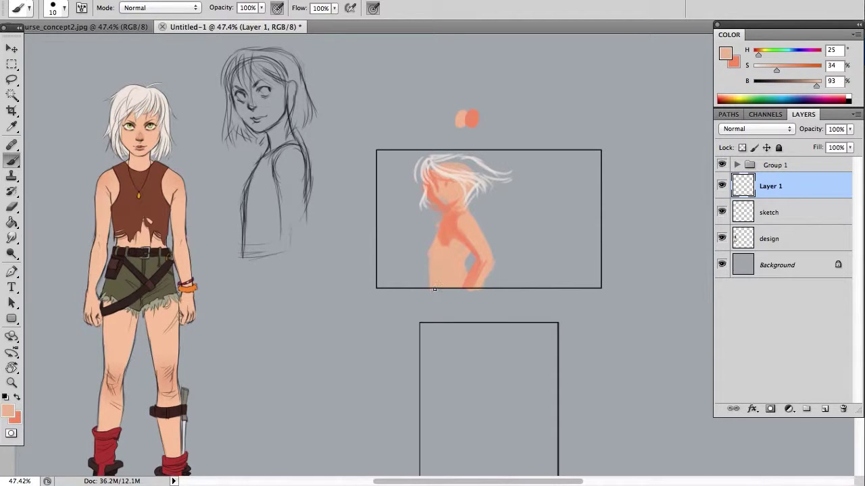
alt+click(472, 261)
key(e)
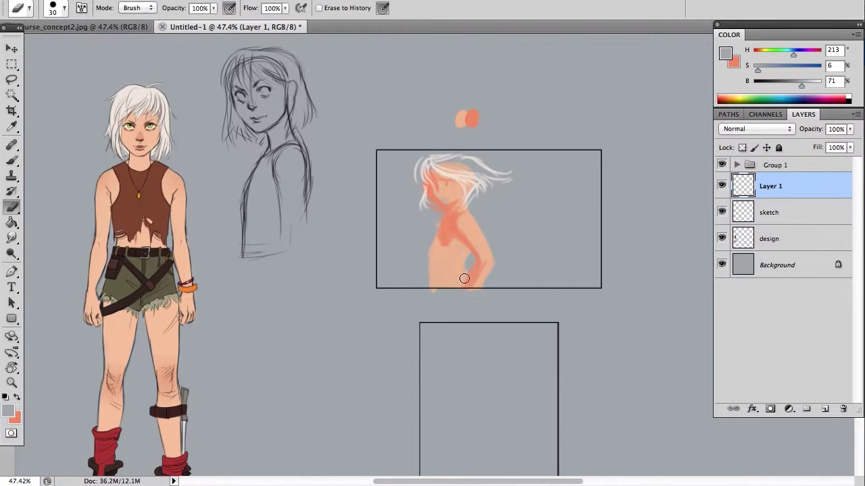
key(b)
alt+click(471, 261)
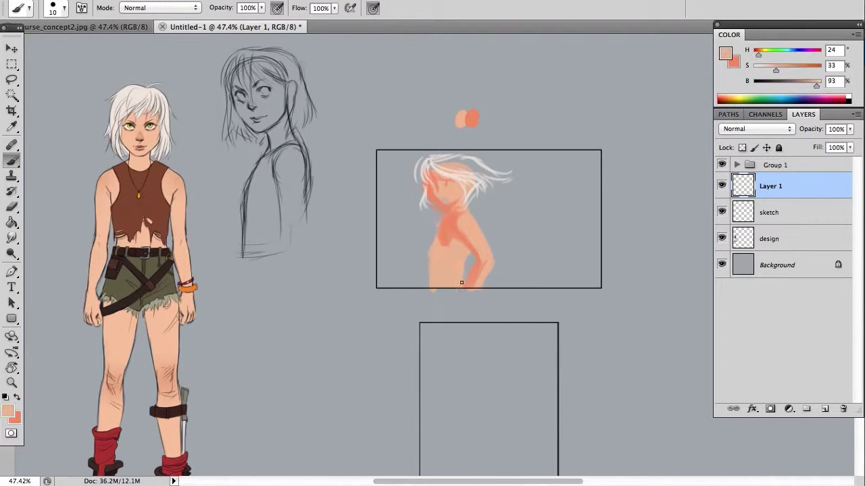
alt+click(473, 236)
mouse_move(471, 244)
mouse_down()
mouse_move(461, 231)
mouse_move(471, 246)
mouse_up()
Erase the outer edge of the bent arm and repaint the upper arm and forearm in light skin tone.
key(e)
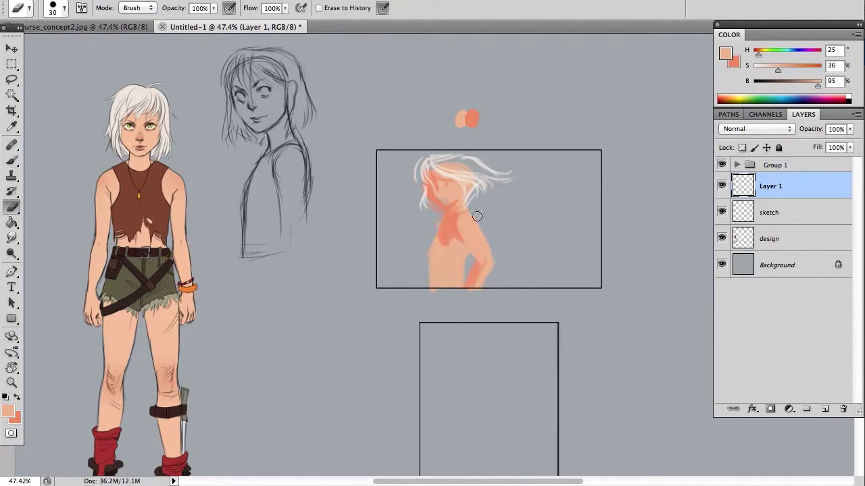
drag(498, 271, 478, 296)
key(b)
drag(481, 255, 472, 289)
drag(465, 239, 471, 285)
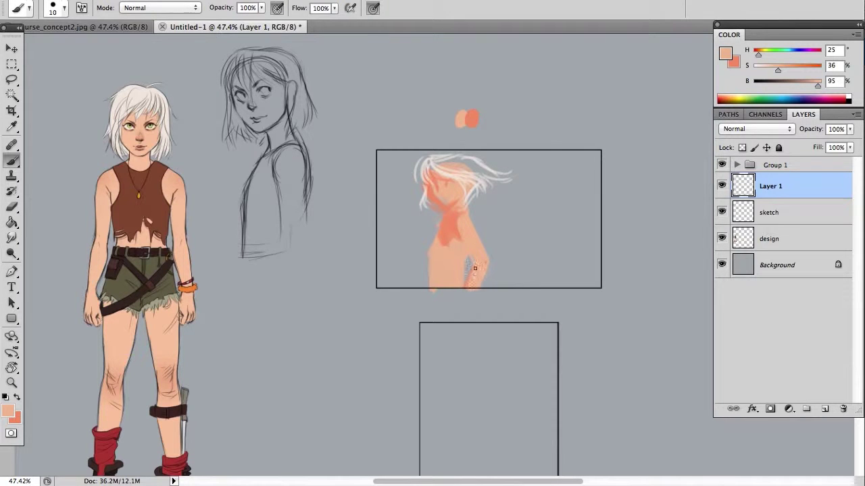
key(x)
key(x)
Slim the front of the chest with the eraser and repaint the chest and shoulder in light skin tone.
drag(458, 216, 455, 236)
key(e)
mouse_move(438, 219)
mouse_down()
mouse_move(444, 214)
mouse_move(431, 268)
mouse_move(429, 252)
mouse_move(442, 246)
mouse_up()
key(b)
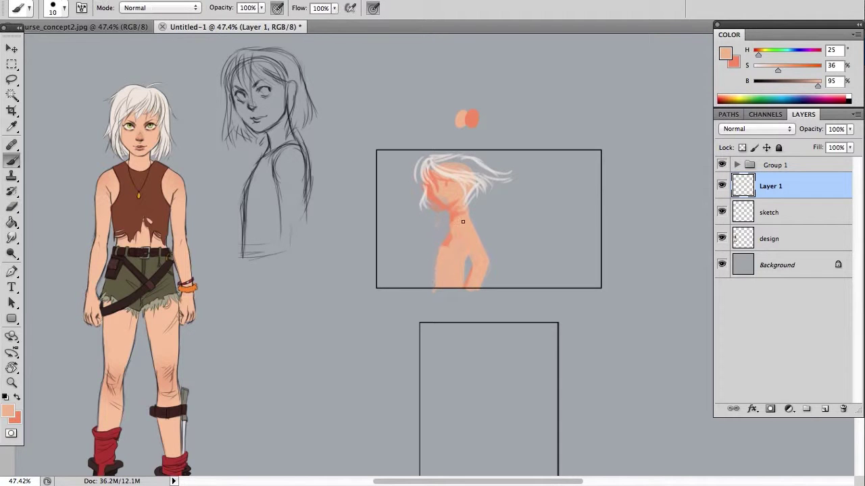
drag(460, 216, 458, 238)
key(x)
key(x)
drag(471, 217, 480, 236)
Erase the gap between the figure's bent arm and waist.
key(x)
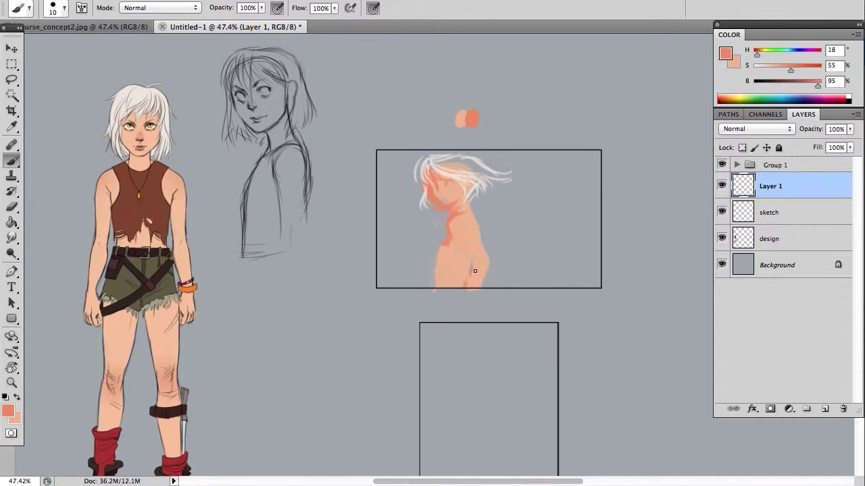
key(x)
key(e)
drag(471, 263, 466, 277)
key(b)
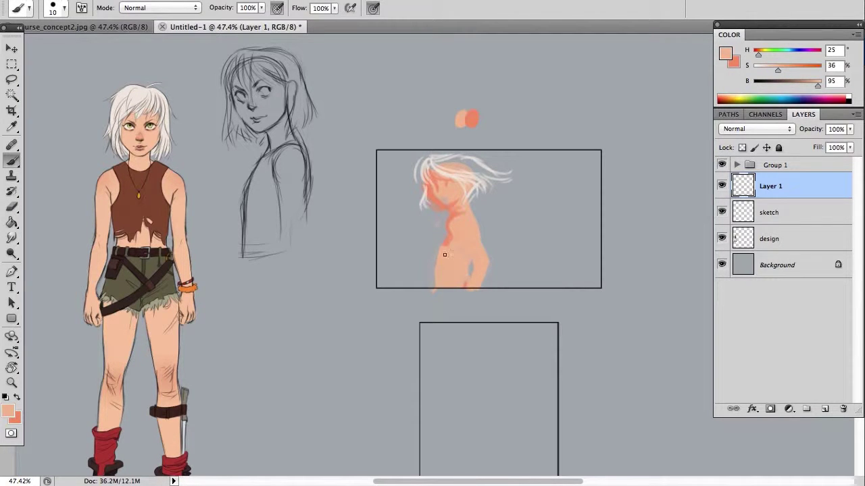
Trim the front outline of the torso and touch up the orange shadow along the chest.
drag(443, 240, 440, 242)
key(e)
drag(438, 240, 428, 291)
key(b)
key(x)
drag(452, 236, 445, 246)
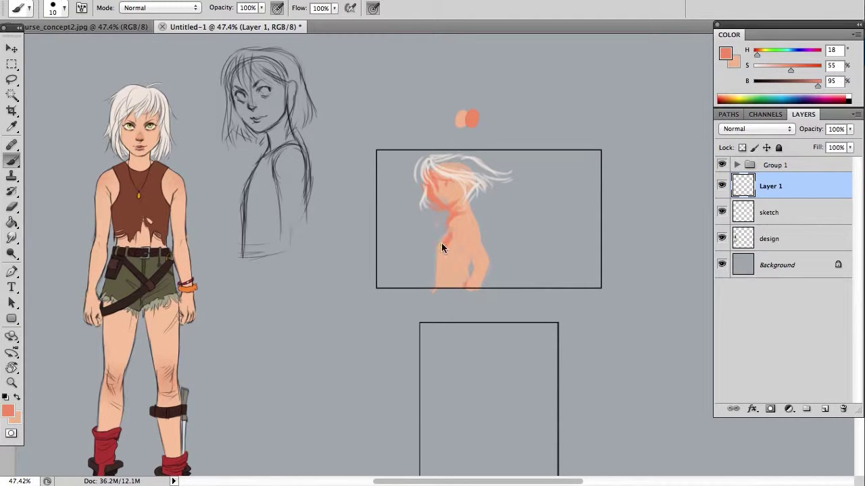
Block in the figure's tank top with the brown sampled from the character design's shirt.
alt+click(155, 206)
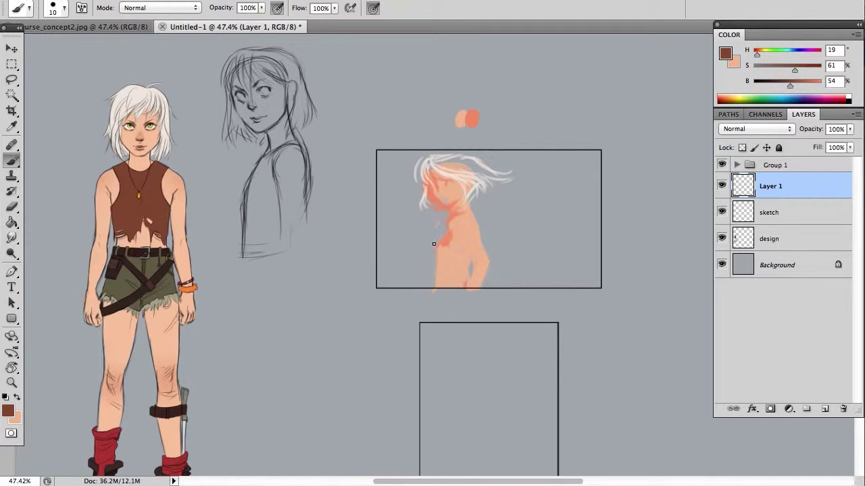
mouse_move(445, 231)
mouse_down()
mouse_move(456, 244)
mouse_move(468, 259)
mouse_move(443, 258)
mouse_move(440, 244)
mouse_move(440, 274)
mouse_move(449, 277)
mouse_move(456, 261)
mouse_move(453, 267)
mouse_move(444, 258)
mouse_move(455, 251)
mouse_move(466, 258)
mouse_move(464, 282)
mouse_move(440, 282)
mouse_move(436, 245)
mouse_up()
key(bracketright)
key(bracketright)
Paint the tank top's front edge and shoulder straps in brown with a 20 px brush.
key(z)
drag(478, 218, 424, 224)
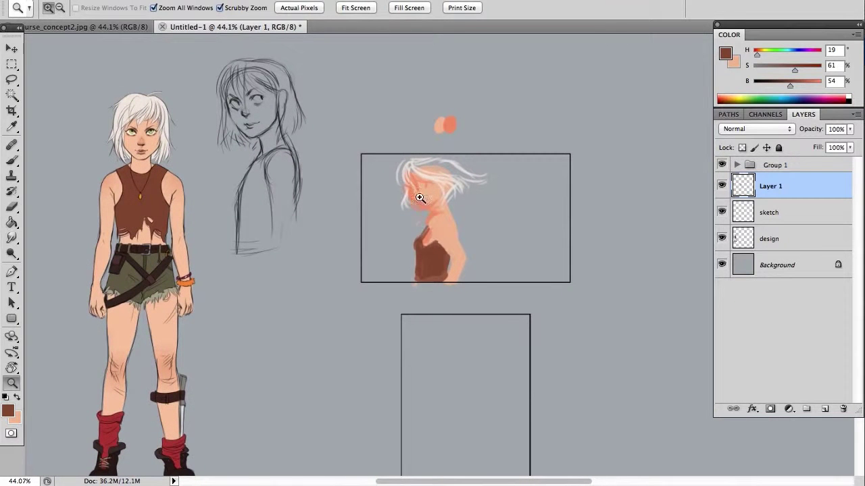
key(b)
key(bracketleft)
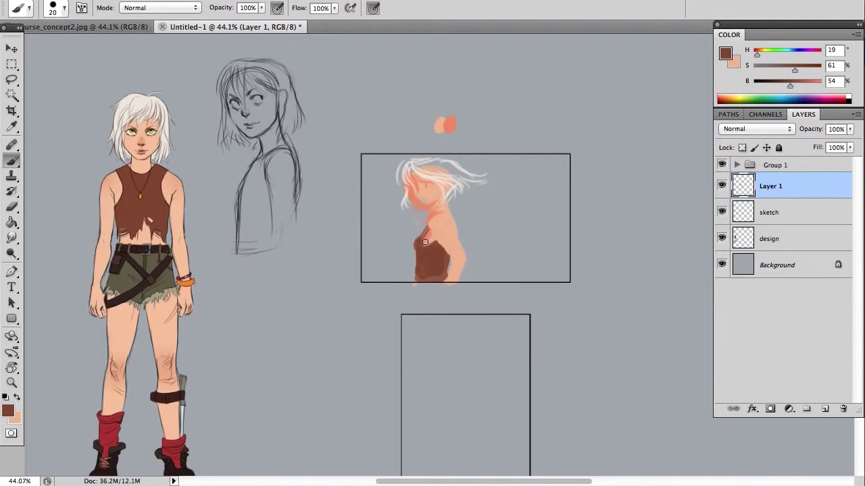
drag(420, 249, 427, 230)
drag(447, 213, 458, 233)
drag(419, 243, 416, 256)
Fill in the windblown hair with off-white sampled from the design, refining strands with a 9 px brush.
alt+click(137, 103)
mouse_move(418, 166)
mouse_down()
mouse_move(460, 183)
mouse_move(432, 161)
mouse_move(473, 177)
mouse_move(458, 172)
mouse_move(449, 197)
mouse_up()
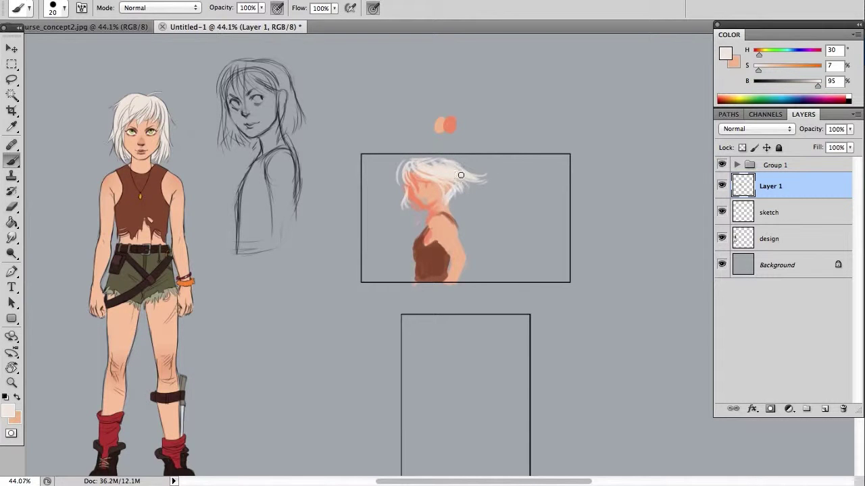
key(bracketleft)
key(bracketleft)
Shade the tank top's edges using a 20 px Multiply brush in red-orange (H 18, S 75, B 81).
drag(759, 54, 801, 70)
mouse_move(818, 86)
mouse_down()
mouse_move(808, 85)
mouse_move(805, 68)
mouse_up()
click(64, 7)
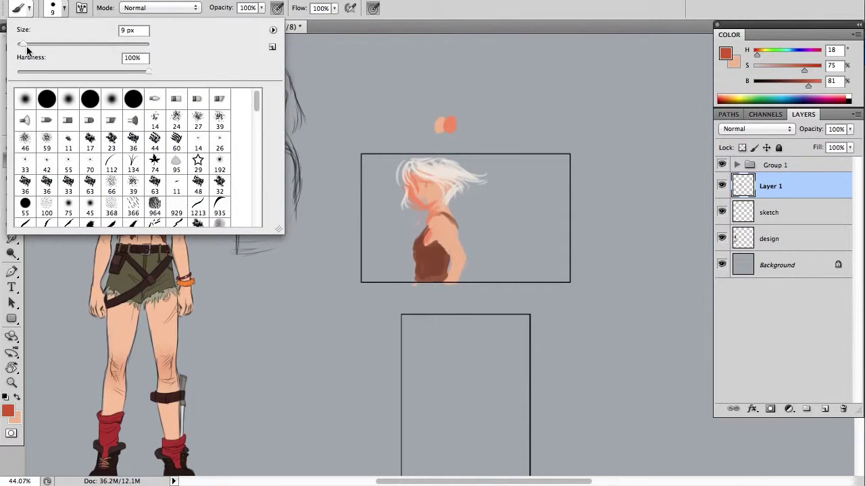
drag(27, 46, 42, 44)
click(159, 8)
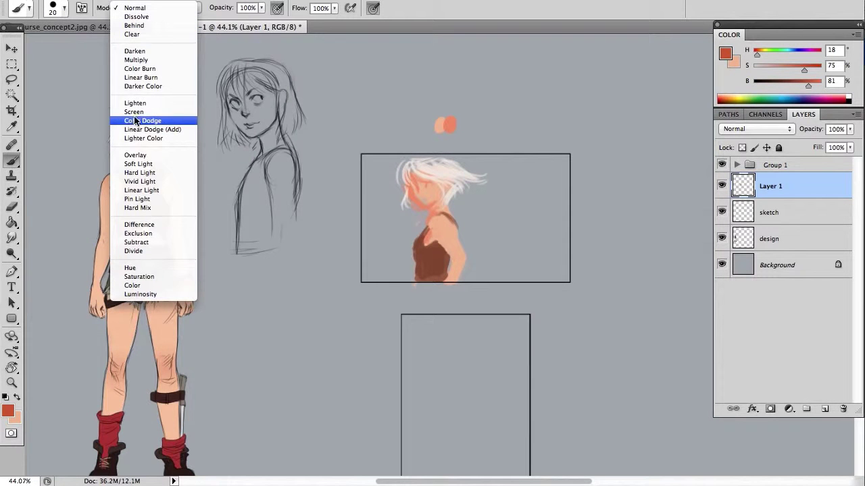
click(134, 60)
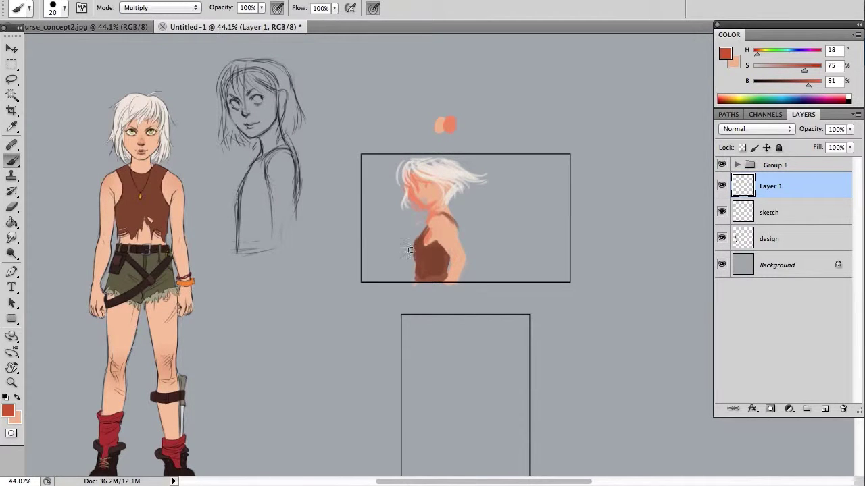
drag(417, 246, 423, 275)
mouse_move(415, 249)
mouse_down()
mouse_move(422, 280)
mouse_move(416, 247)
mouse_move(423, 274)
mouse_move(419, 259)
mouse_move(432, 240)
mouse_move(445, 277)
mouse_move(448, 256)
mouse_move(429, 229)
mouse_move(443, 250)
mouse_move(433, 223)
mouse_move(439, 215)
mouse_move(433, 220)
mouse_move(455, 259)
mouse_move(426, 221)
mouse_move(450, 277)
mouse_up()
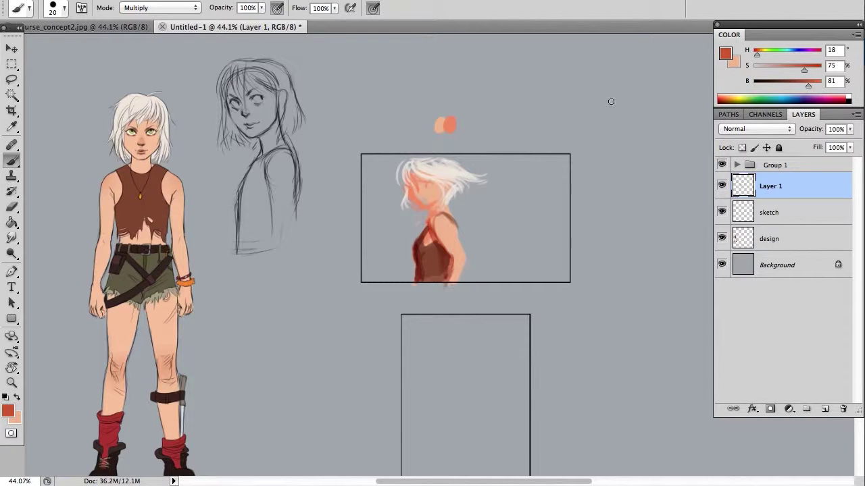
Lower the shadow colour's saturation to 57% and shade the arm, neck and the face under the hair.
drag(803, 66, 792, 67)
mouse_move(432, 217)
mouse_down()
mouse_move(457, 254)
mouse_move(434, 221)
mouse_move(455, 262)
mouse_move(450, 280)
mouse_up()
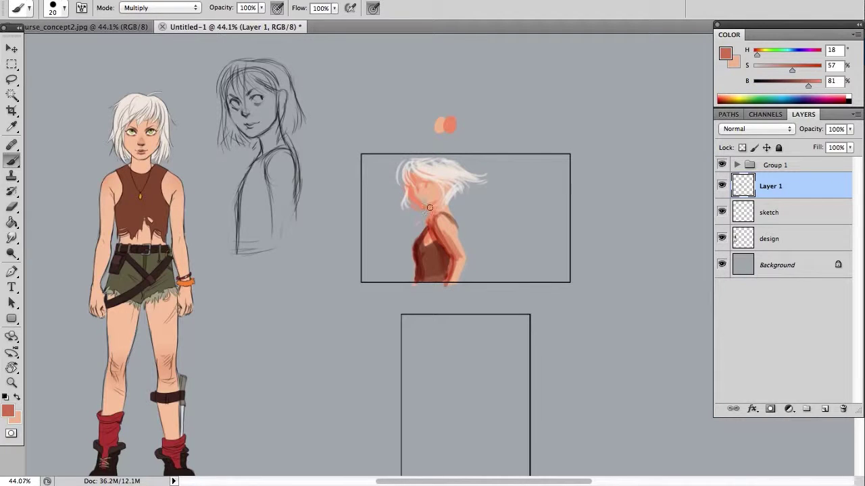
drag(439, 200, 432, 216)
mouse_move(386, 197)
mouse_down()
mouse_move(401, 235)
mouse_move(382, 181)
mouse_move(390, 208)
mouse_move(408, 183)
mouse_move(411, 197)
mouse_move(430, 211)
mouse_move(430, 191)
mouse_move(411, 179)
mouse_move(417, 193)
mouse_move(409, 180)
mouse_move(436, 186)
mouse_up()
key(e)
key(b)
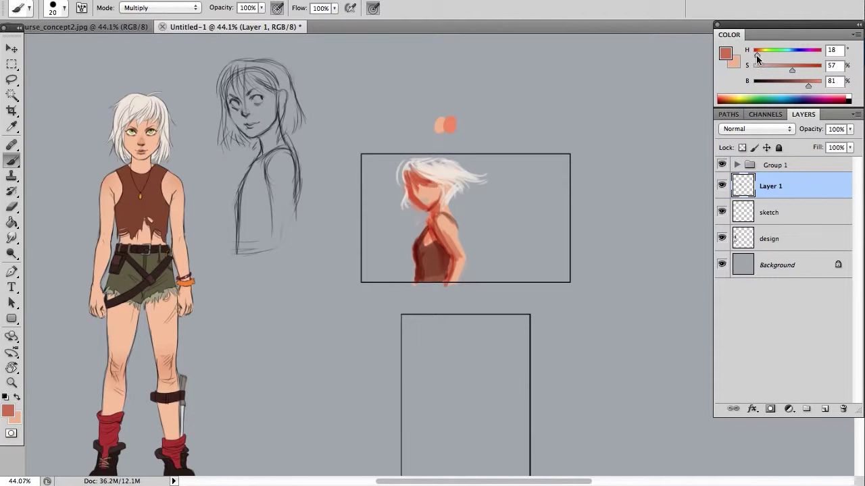
Multiply a pink of hue 331 over the orange swatch, sample the blended red, and undo the test strokes.
drag(758, 56, 815, 58)
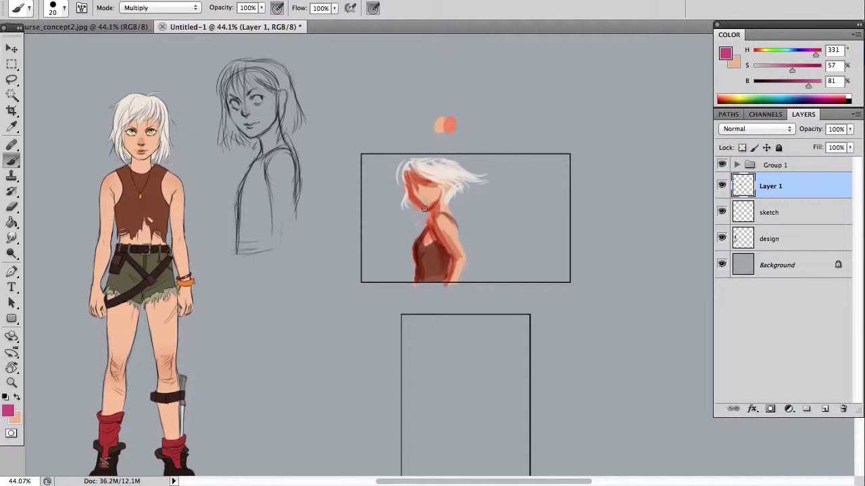
drag(435, 177, 477, 182)
key(ctrl+z)
drag(455, 116, 446, 130)
key(ctrl+z)
alt+click(451, 128)
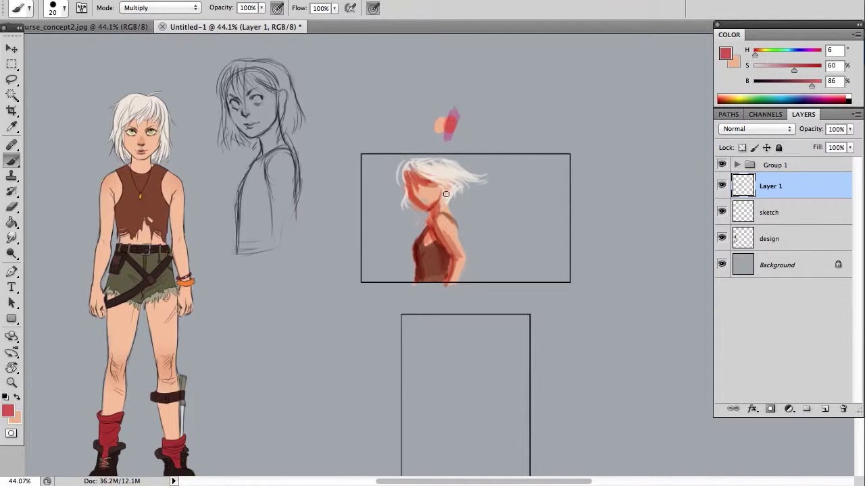
key(ctrl+z)
Shade the underside and front locks of the hair with the sampled red, reducing the brush to 9 px for thin strands.
mouse_move(428, 173)
mouse_down()
mouse_move(469, 181)
mouse_move(440, 179)
mouse_move(446, 196)
mouse_move(452, 187)
mouse_move(450, 204)
mouse_move(456, 178)
mouse_up()
mouse_move(398, 168)
mouse_down()
mouse_move(413, 187)
mouse_move(406, 177)
mouse_move(410, 216)
mouse_move(402, 173)
mouse_move(397, 207)
mouse_up()
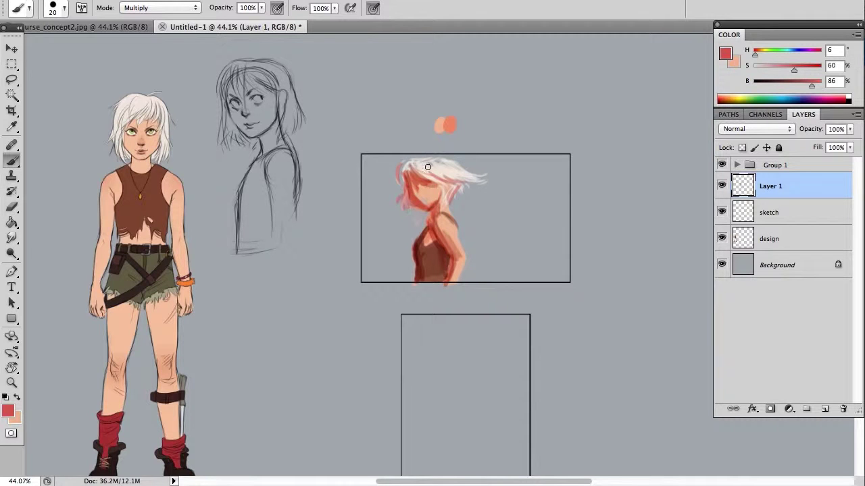
drag(413, 173, 446, 181)
key(bracketleft)
key(bracketleft)
mouse_move(426, 167)
mouse_down()
mouse_move(463, 183)
mouse_move(429, 164)
mouse_move(467, 184)
mouse_up()
key(super+z)
Return the brush to Normal blending and paint light grey strands over the front of the hair.
key(x)
alt+click(452, 164)
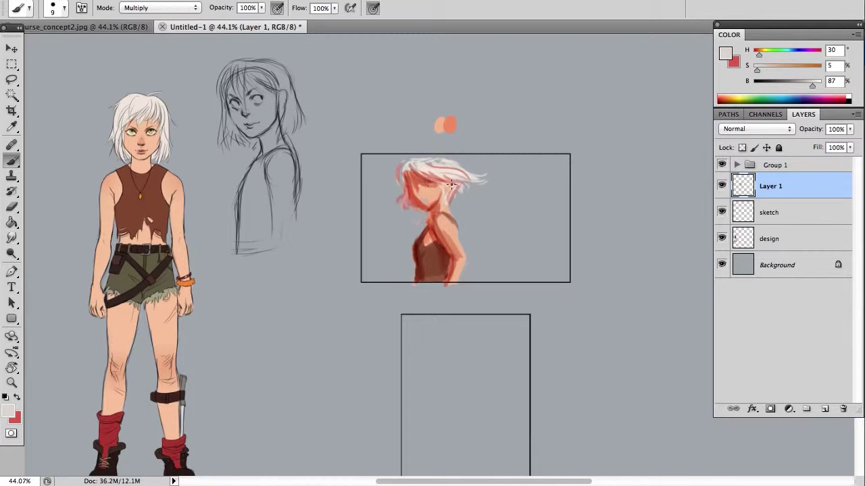
click(135, 7)
click(135, 0)
mouse_move(406, 165)
mouse_down()
mouse_move(429, 172)
mouse_move(416, 194)
mouse_up()
Sketch the head, neck and shoulder joint of a second figure in the portrait frame, using skin tone sampled from the design.
alt+click(457, 268)
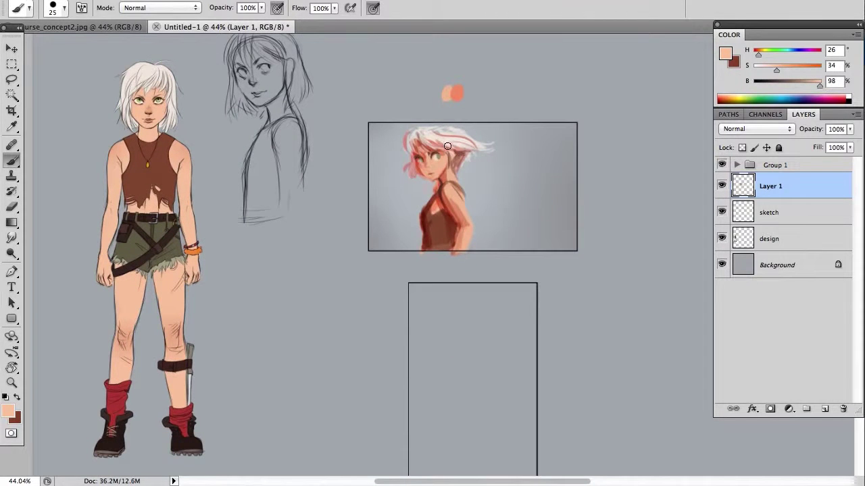
drag(482, 264, 504, 200)
alt+click(168, 236)
mouse_move(476, 271)
mouse_down()
mouse_move(446, 214)
mouse_move(433, 224)
mouse_move(438, 237)
mouse_move(425, 225)
mouse_move(445, 261)
mouse_up()
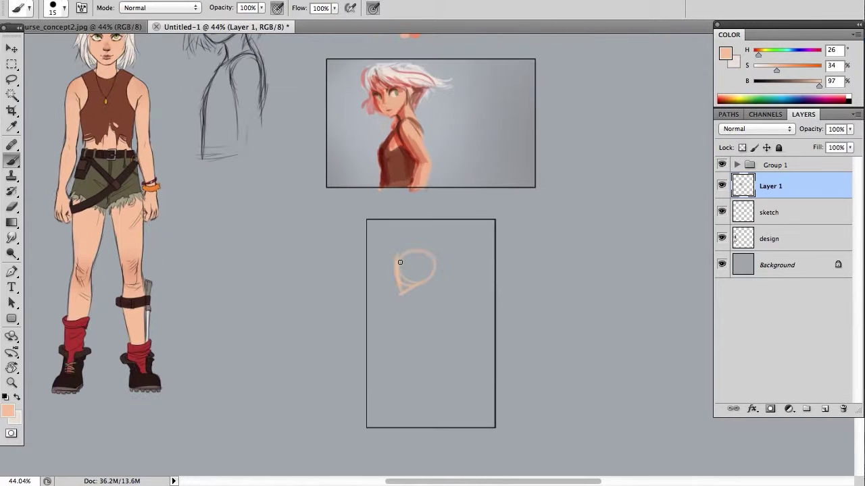
drag(413, 253, 402, 255)
mouse_move(416, 325)
mouse_down()
mouse_move(425, 305)
mouse_move(413, 315)
mouse_move(411, 287)
mouse_up()
mouse_move(368, 271)
mouse_down()
mouse_move(316, 284)
mouse_move(329, 296)
mouse_up()
drag(316, 284, 328, 275)
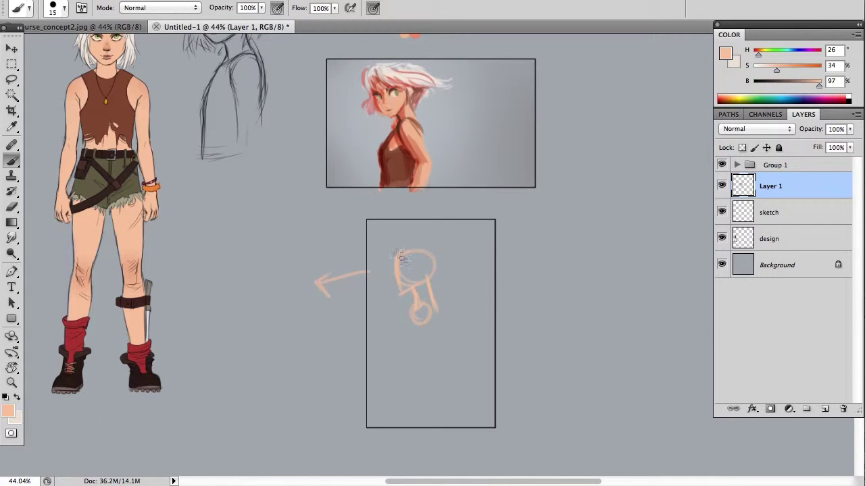
key(alt+super+z)
key(alt+super+z)
key(alt+super+z)
Sketch the portrait figure's torso line and bent arm, and fill in the arm, neck and chest with skin tone.
drag(432, 319, 411, 378)
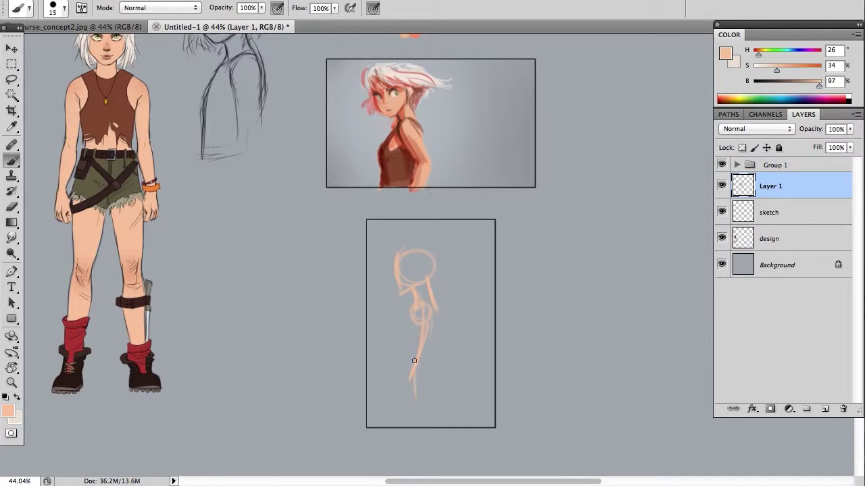
mouse_move(410, 318)
mouse_down()
mouse_move(404, 340)
mouse_move(430, 325)
mouse_move(442, 365)
mouse_move(427, 316)
mouse_move(448, 362)
mouse_move(441, 346)
mouse_move(443, 373)
mouse_up()
drag(443, 373, 428, 379)
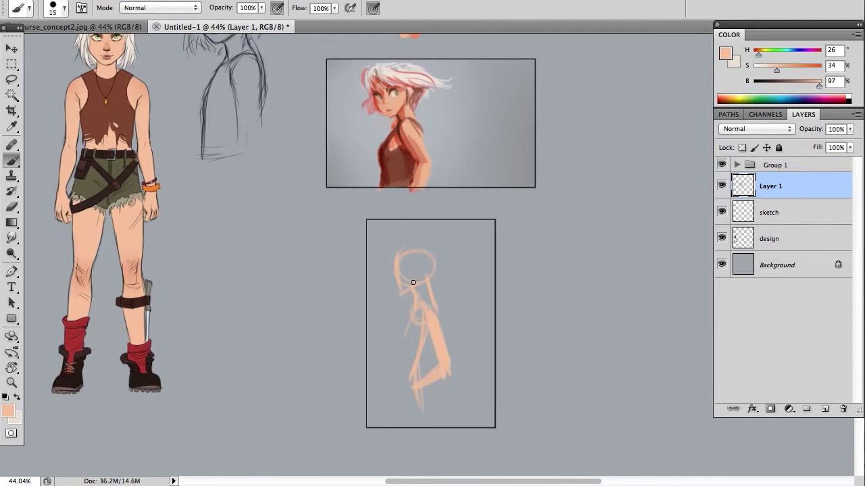
mouse_move(416, 296)
mouse_down()
mouse_move(425, 301)
mouse_move(427, 293)
mouse_move(393, 346)
mouse_move(404, 327)
mouse_move(417, 349)
mouse_up()
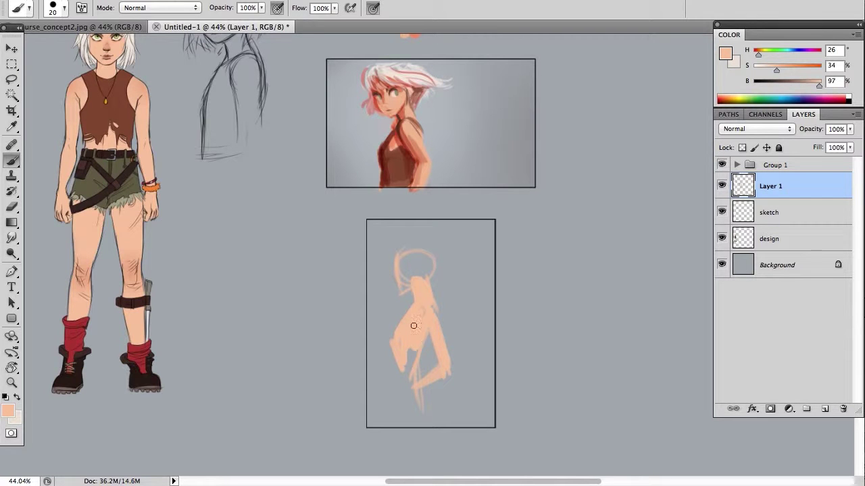
Undo the last chest strokes and fill the portrait figure's torso, waist and head with skin tone.
key(super+alt+z)
key(super+alt+z)
key(super+alt+z)
mouse_move(402, 318)
mouse_down()
mouse_move(411, 345)
mouse_move(415, 329)
mouse_move(399, 315)
mouse_move(393, 321)
mouse_move(378, 373)
mouse_move(395, 387)
mouse_up()
key(e)
key(b)
mouse_move(399, 334)
mouse_down()
mouse_move(396, 366)
mouse_move(425, 380)
mouse_move(429, 324)
mouse_move(404, 385)
mouse_up()
mouse_move(400, 350)
mouse_down()
mouse_move(403, 392)
mouse_move(418, 389)
mouse_up()
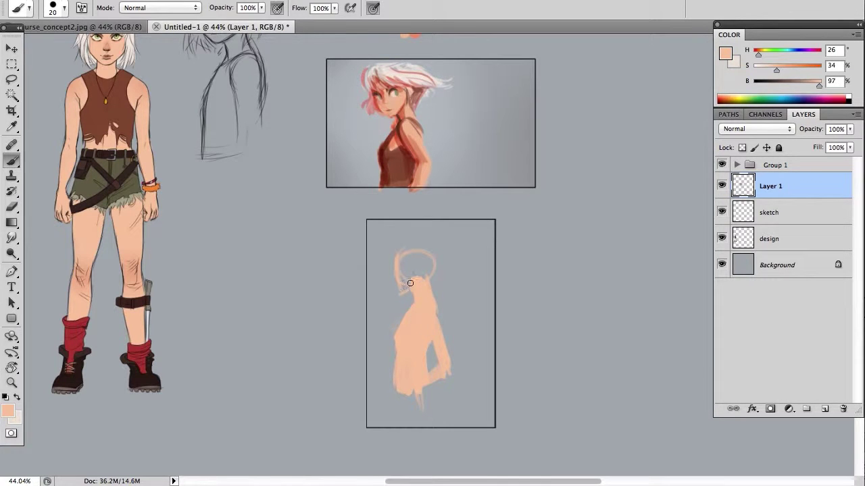
mouse_move(401, 290)
mouse_down()
mouse_move(401, 255)
mouse_move(423, 286)
mouse_move(425, 255)
mouse_move(404, 252)
mouse_up()
Paint the portrait figure's olive shorts and ragged brown top with colours sampled from the character design.
mouse_move(399, 393)
mouse_down()
mouse_move(436, 383)
mouse_move(400, 399)
mouse_move(400, 392)
mouse_move(398, 423)
mouse_move(419, 395)
mouse_move(436, 419)
mouse_move(406, 390)
mouse_up()
alt+click(100, 161)
alt+click(101, 113)
mouse_move(416, 306)
mouse_down()
mouse_move(410, 317)
mouse_move(440, 304)
mouse_move(399, 335)
mouse_move(396, 365)
mouse_move(407, 365)
mouse_move(415, 325)
mouse_move(427, 342)
mouse_up()
mouse_move(424, 306)
mouse_down()
mouse_move(401, 339)
mouse_move(404, 331)
mouse_move(414, 353)
mouse_move(408, 307)
mouse_up()
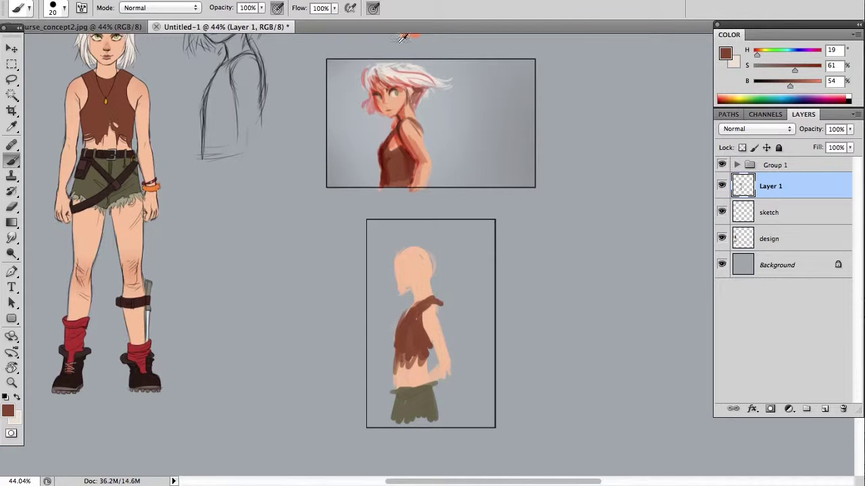
Paint windblown off-white hair on the portrait figure and draw an arrow pointing at it from outside the frame.
drag(173, 105, 174, 123)
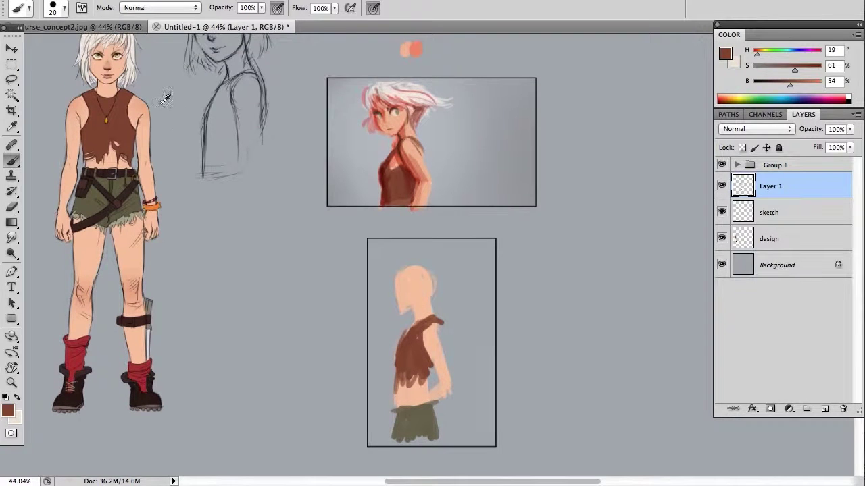
alt+click(93, 56)
mouse_move(399, 269)
mouse_down()
mouse_move(393, 293)
mouse_move(398, 268)
mouse_move(417, 268)
mouse_move(442, 288)
mouse_move(430, 282)
mouse_move(435, 314)
mouse_move(454, 297)
mouse_move(432, 280)
mouse_move(465, 281)
mouse_up()
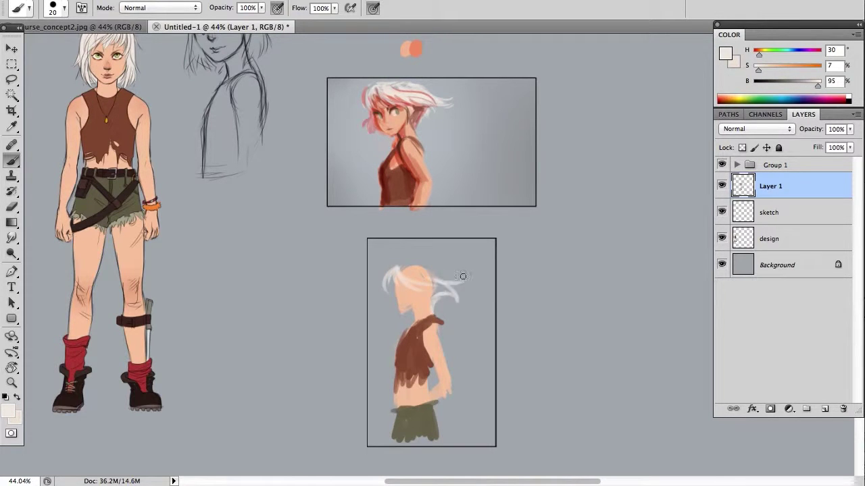
mouse_move(399, 273)
mouse_down()
mouse_move(439, 272)
mouse_move(403, 272)
mouse_move(433, 262)
mouse_move(402, 269)
mouse_move(452, 286)
mouse_move(423, 255)
mouse_move(400, 271)
mouse_move(450, 283)
mouse_move(427, 260)
mouse_move(456, 273)
mouse_up()
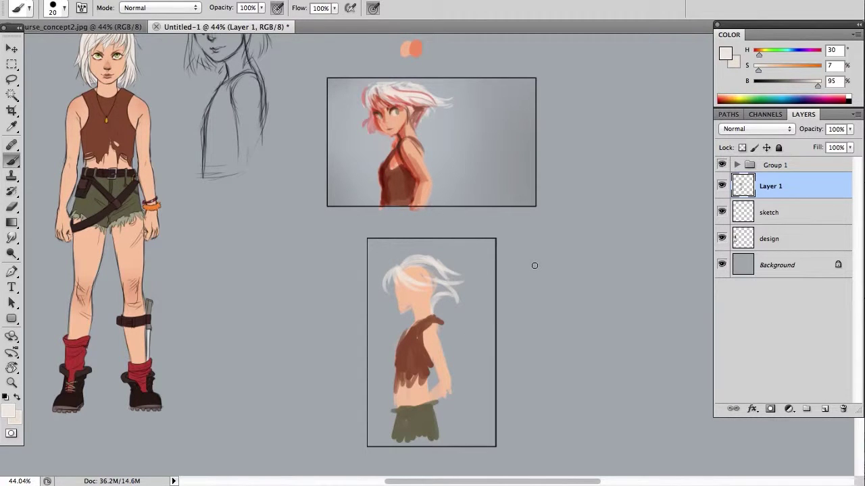
drag(556, 236, 467, 265)
mouse_move(466, 265)
mouse_down()
mouse_move(495, 233)
mouse_move(505, 275)
mouse_up()
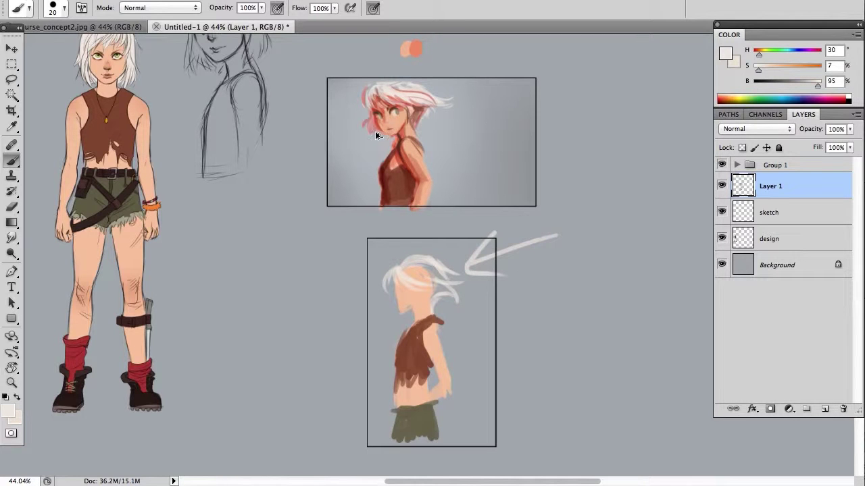
Undo the arrow strokes pointing at the portrait figure's hair.
key(super+alt+z)
key(super+alt+z)
key(super+alt+z)
drag(324, 108, 339, 120)
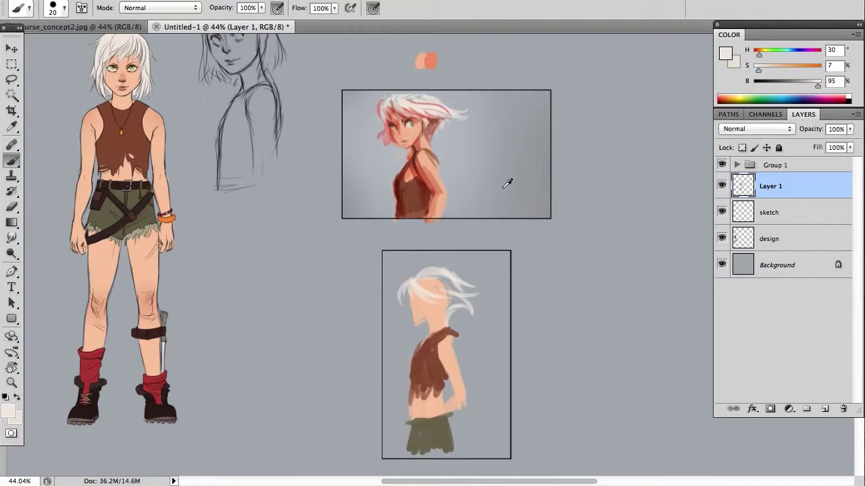
Shade the portrait figure's face, neck, waist and arm with a darker skin tone of hue 24, saturation 40, brightness 82.
alt+click(151, 117)
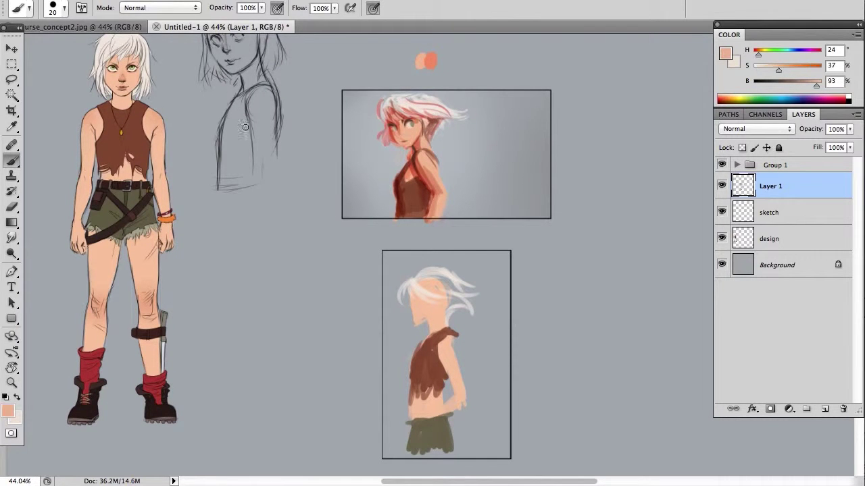
click(809, 86)
drag(779, 70, 781, 70)
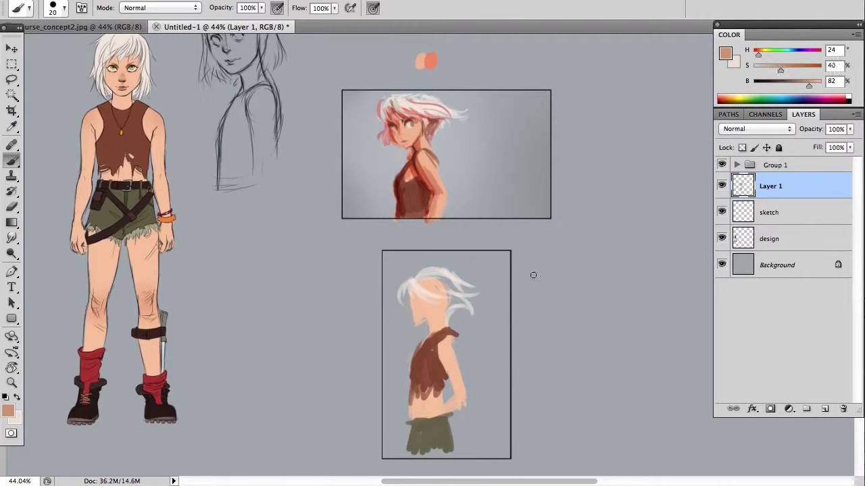
mouse_move(412, 288)
mouse_down()
mouse_move(417, 323)
mouse_move(427, 317)
mouse_up()
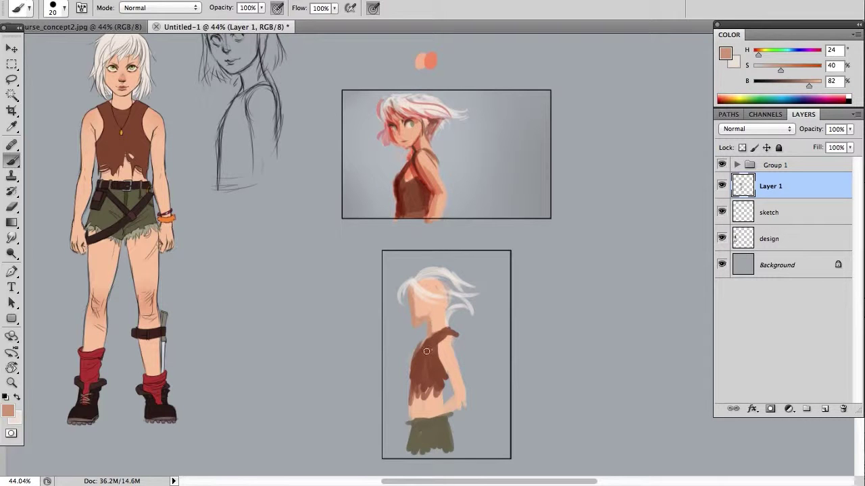
drag(418, 399, 417, 406)
drag(443, 342, 448, 378)
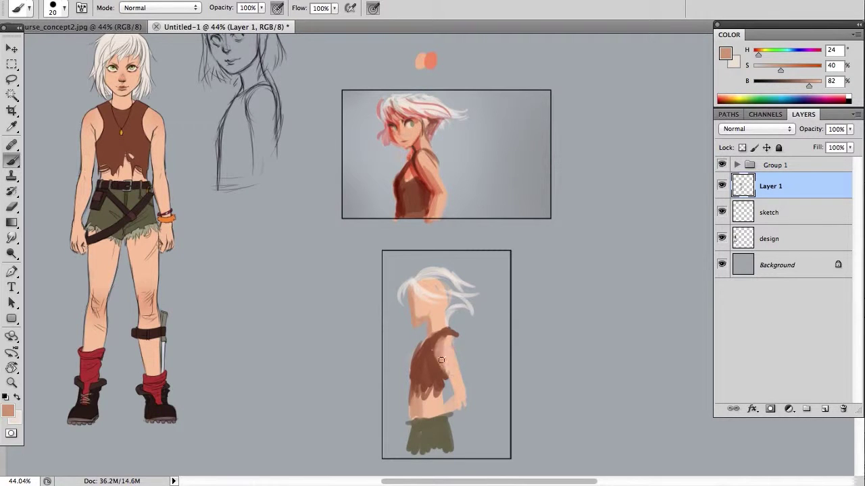
mouse_move(439, 348)
mouse_down()
mouse_move(452, 387)
mouse_move(429, 418)
mouse_up()
drag(454, 392, 446, 398)
mouse_move(438, 348)
mouse_down()
mouse_move(454, 385)
mouse_move(432, 420)
mouse_move(459, 390)
mouse_up()
key(x)
alt+click(458, 400)
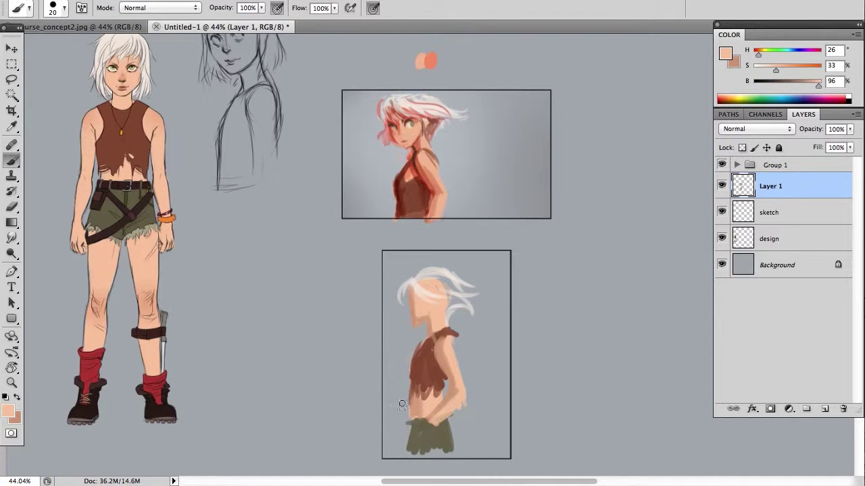
Paint a dark belt and diagonal strap over the portrait figure's shorts with the brown sampled from the character design's belt.
alt+click(117, 185)
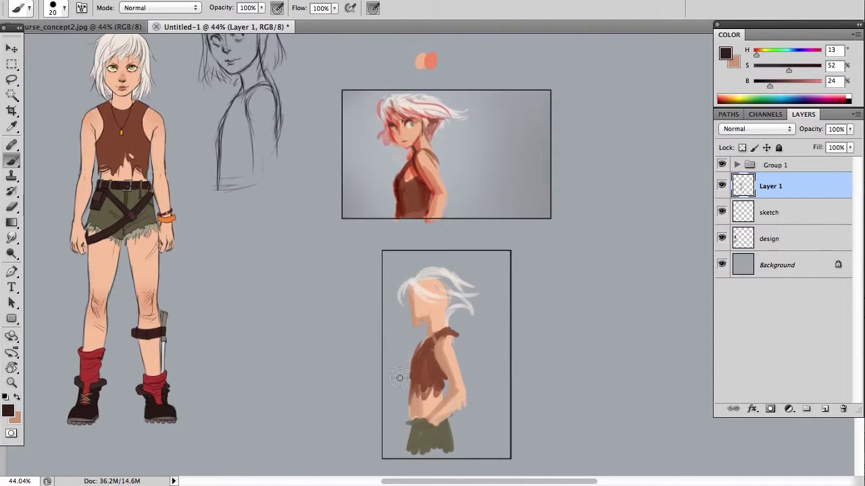
drag(408, 418, 428, 419)
drag(407, 425, 440, 459)
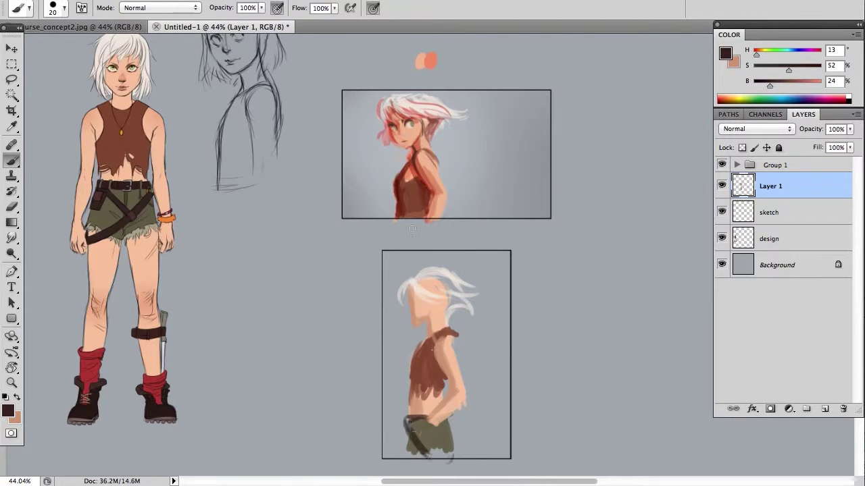
Touch up the portrait figure's face profile with the light and shaded skin tones sampled from it.
alt+click(419, 310)
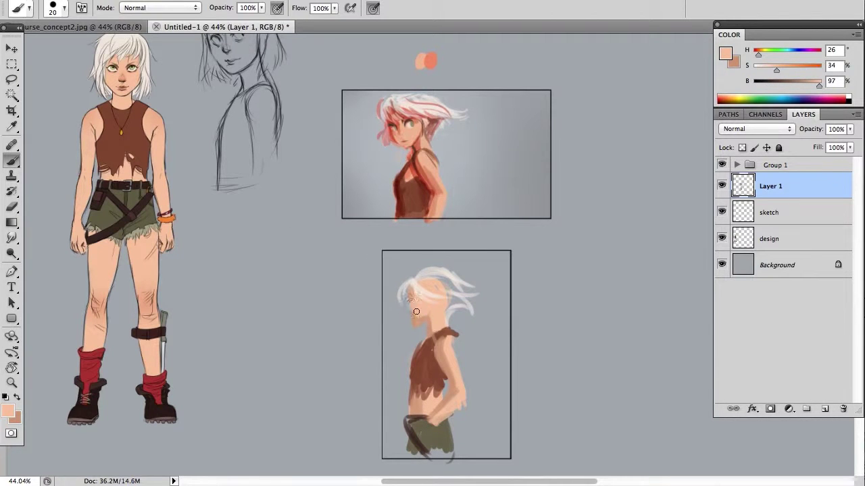
alt+click(412, 302)
drag(412, 295, 411, 304)
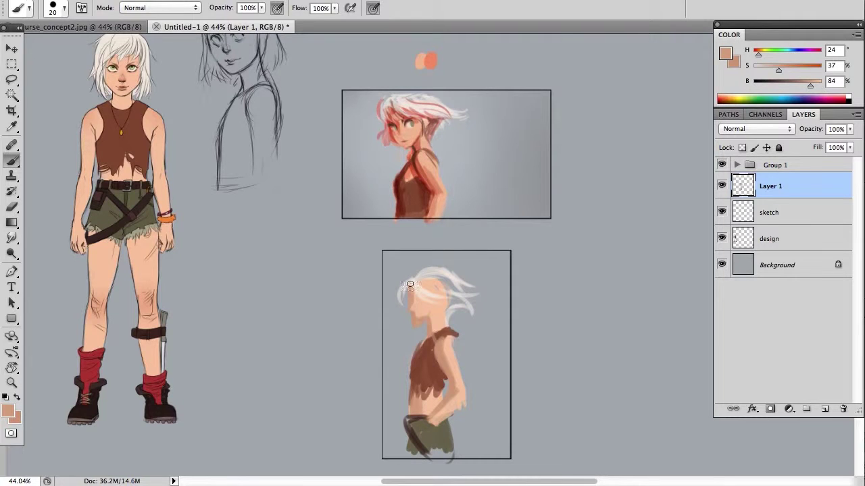
Fill out the portrait figure's hair with the off-white sampled from the character design's hair.
alt+click(121, 40)
mouse_move(420, 278)
mouse_down()
mouse_move(468, 288)
mouse_move(448, 283)
mouse_move(441, 297)
mouse_move(470, 310)
mouse_up()
alt+click(459, 302)
alt+click(457, 279)
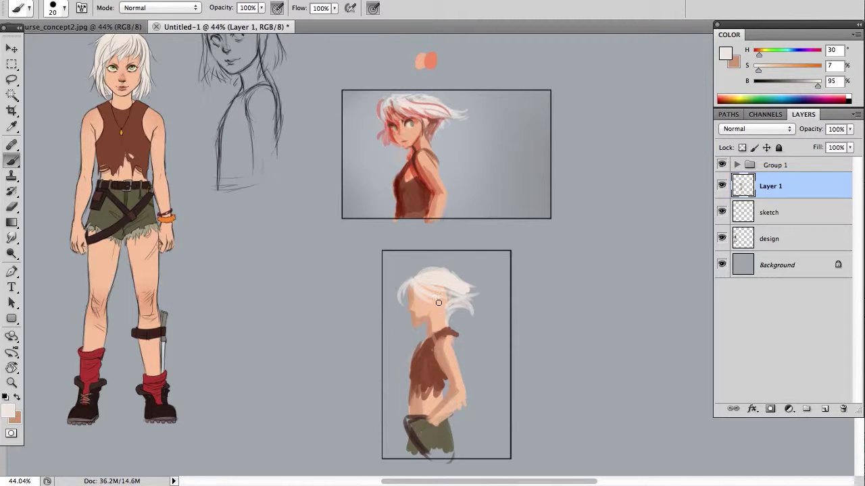
Paint the portrait figure's ear in shaded skin tone and the thighs below the shorts in light skin tone.
alt+click(441, 354)
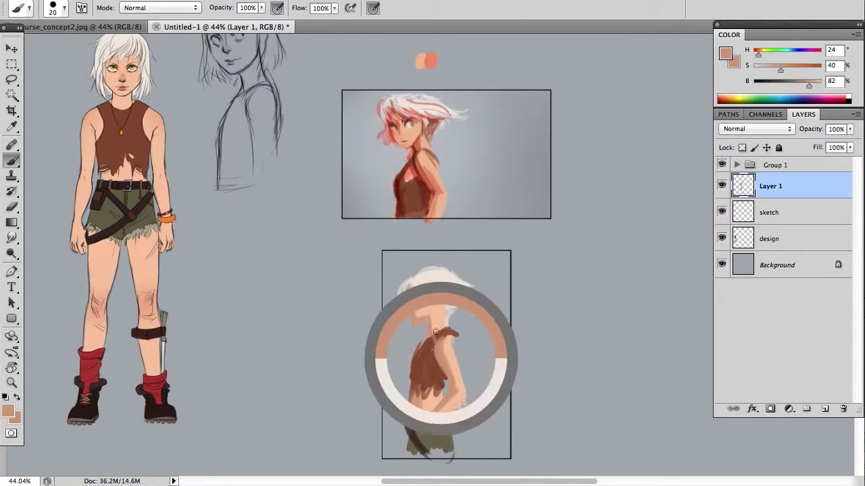
mouse_move(440, 294)
mouse_down()
mouse_move(441, 304)
mouse_move(441, 288)
mouse_up()
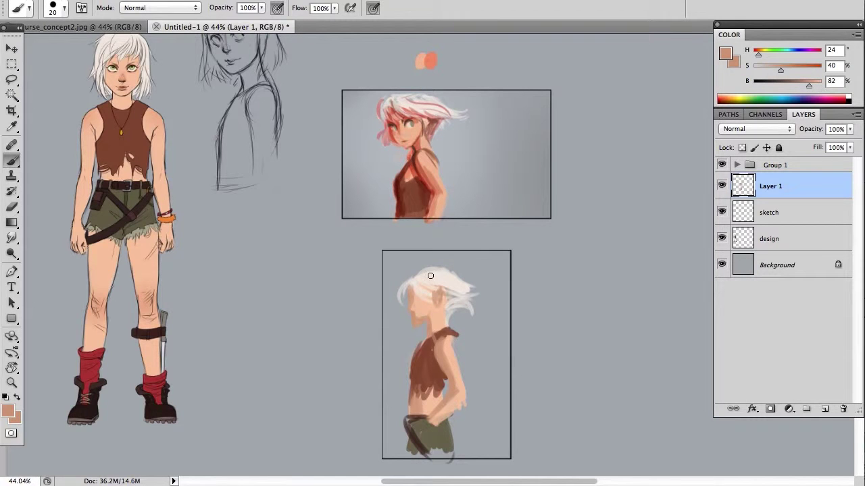
alt+click(429, 433)
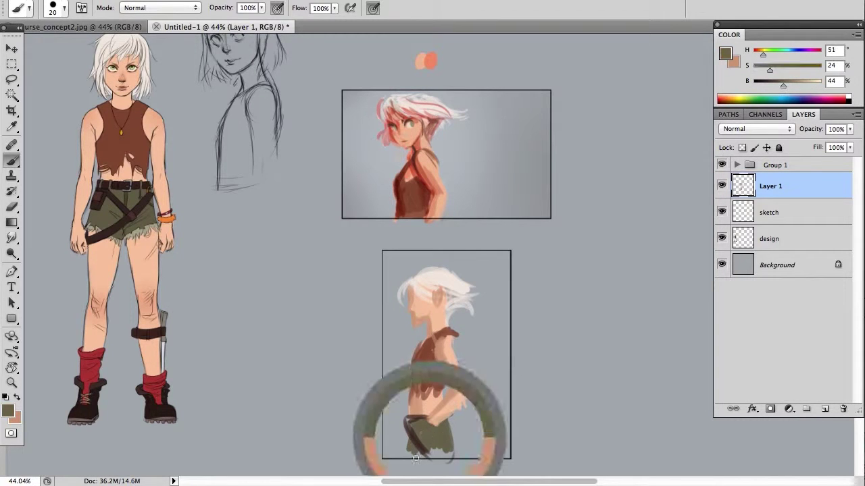
alt+click(428, 407)
drag(412, 456, 443, 459)
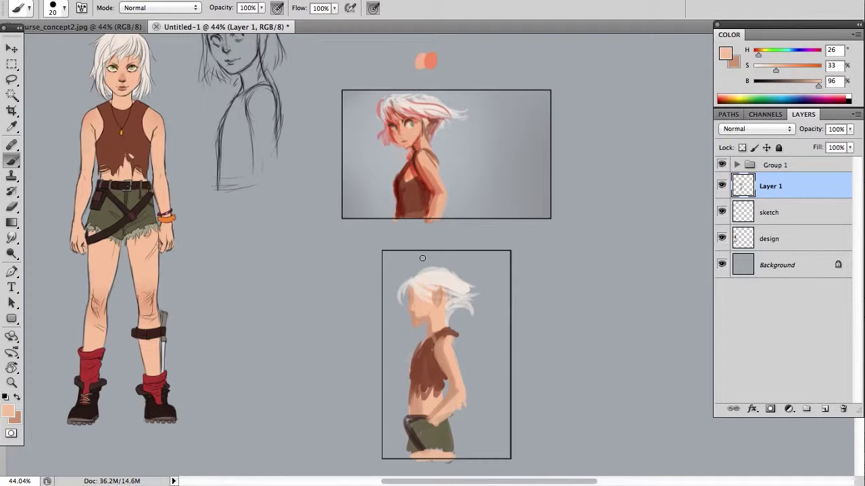
Add a new layer above Layer 1 and clip it to Layer 1.
key(m)
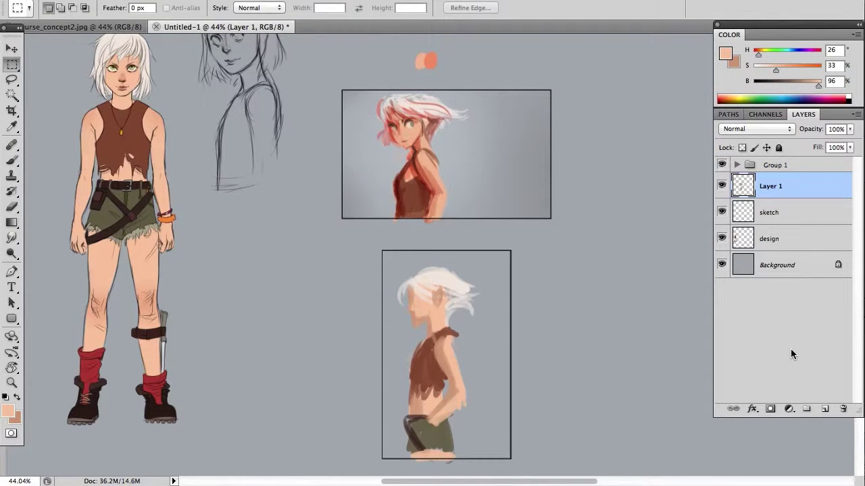
click(824, 409)
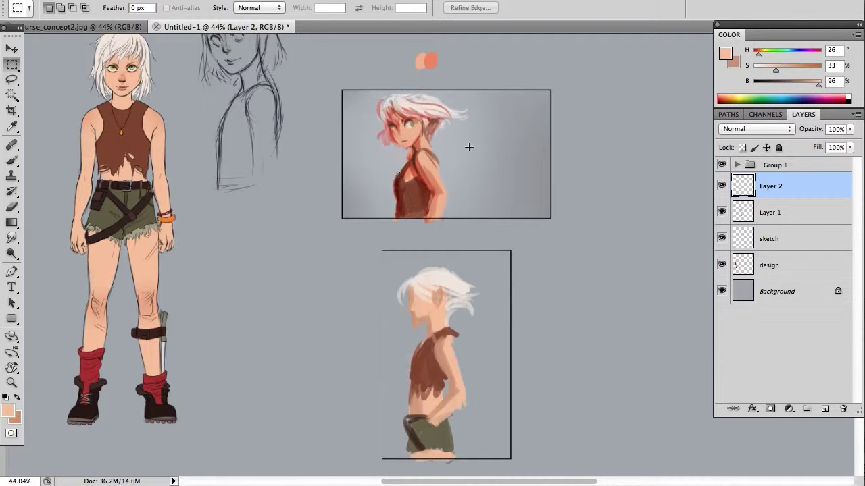
right_click(764, 188)
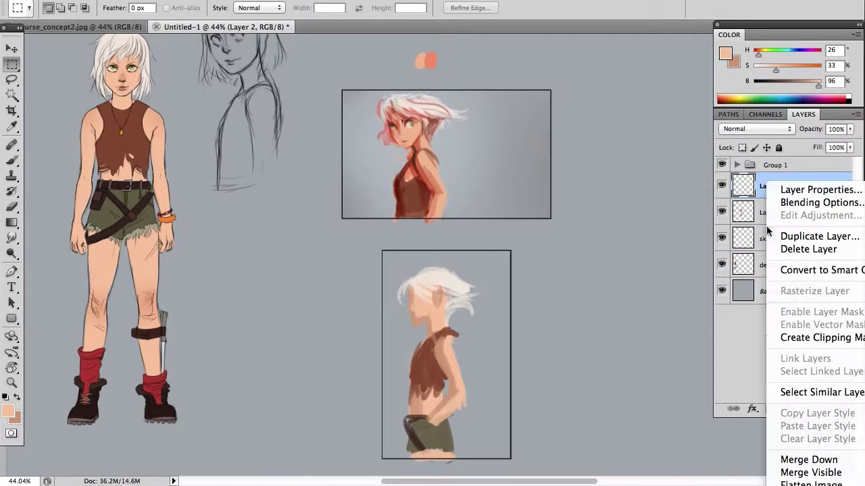
click(812, 337)
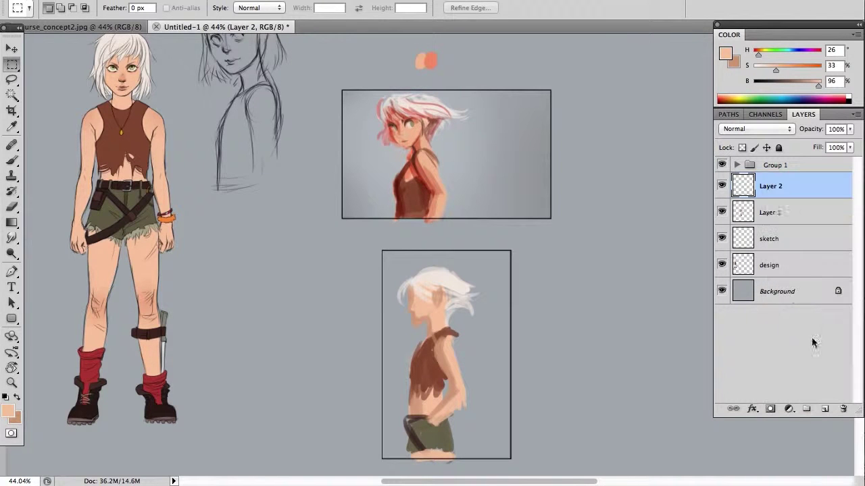
key(b)
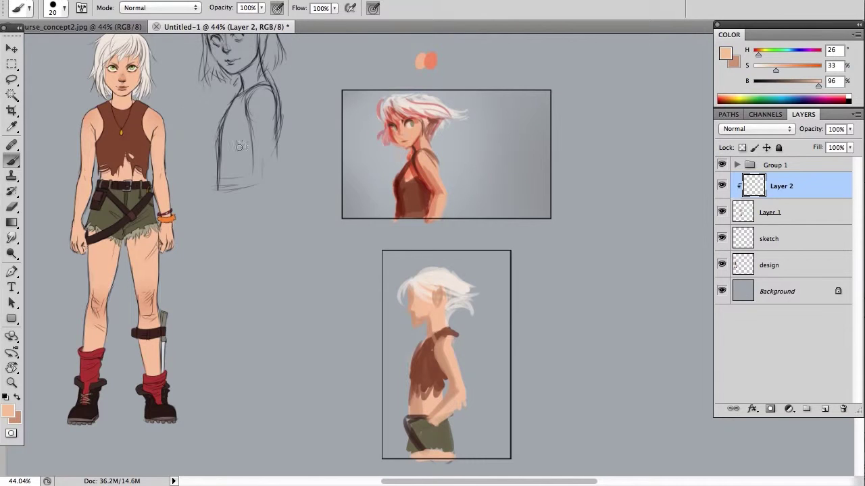
Set the clipped layer to Overlay and try a lavender stroke of hue 248, saturation 17, brightness 92 down the face.
click(735, 130)
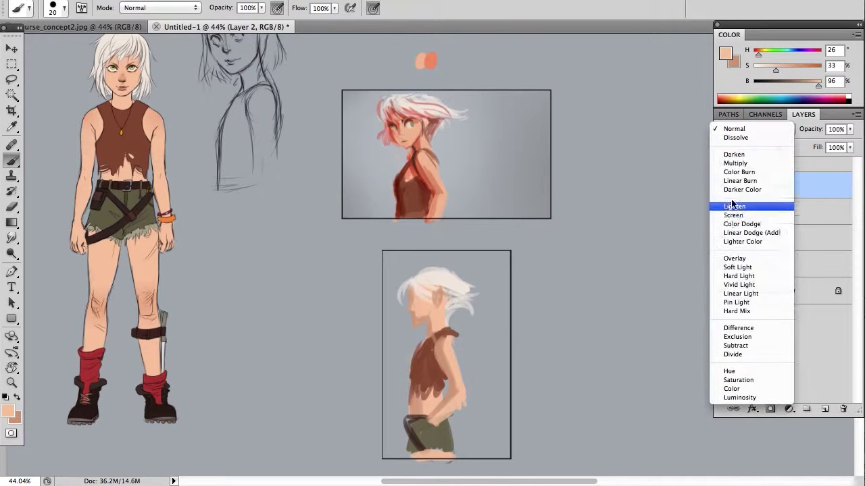
click(741, 261)
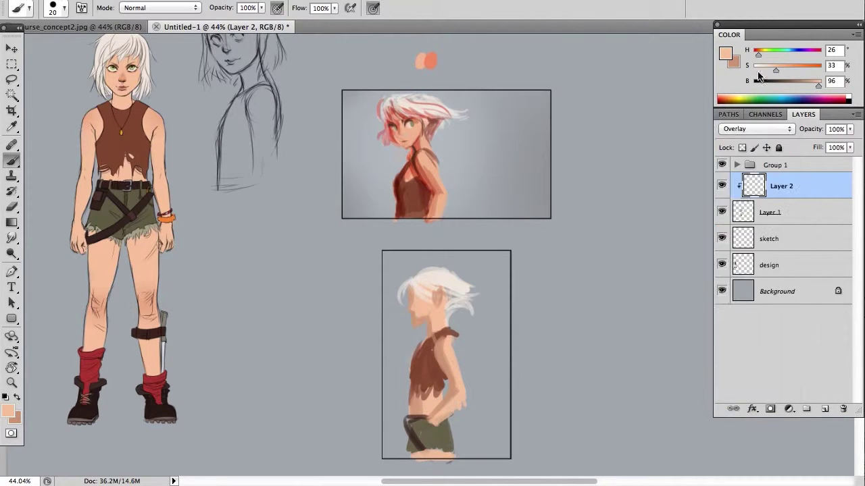
click(799, 53)
mouse_move(795, 54)
mouse_down()
mouse_move(770, 70)
mouse_move(799, 56)
mouse_up()
drag(819, 85, 816, 86)
drag(771, 69, 765, 67)
mouse_move(409, 294)
mouse_down()
mouse_move(413, 325)
mouse_move(413, 284)
mouse_up()
key(ctrl+z)
Switch the clipped layer to Multiply and refine the lavender shadow along the front of the face and under the chin.
click(746, 129)
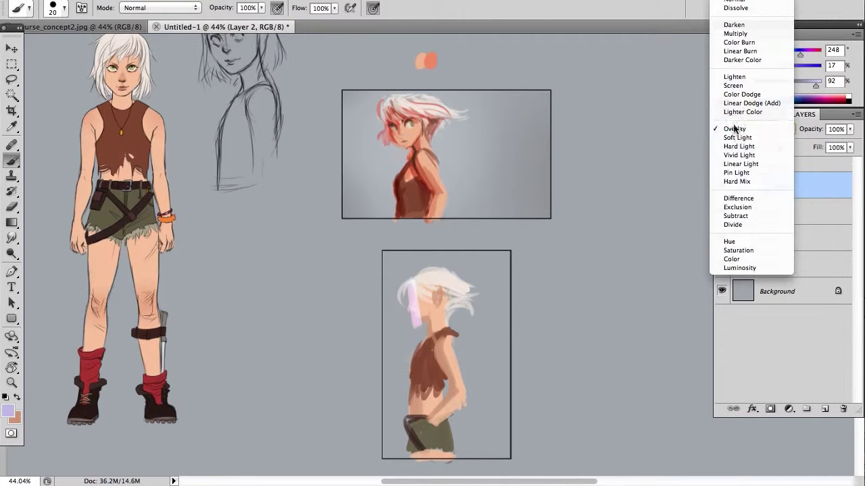
click(746, 33)
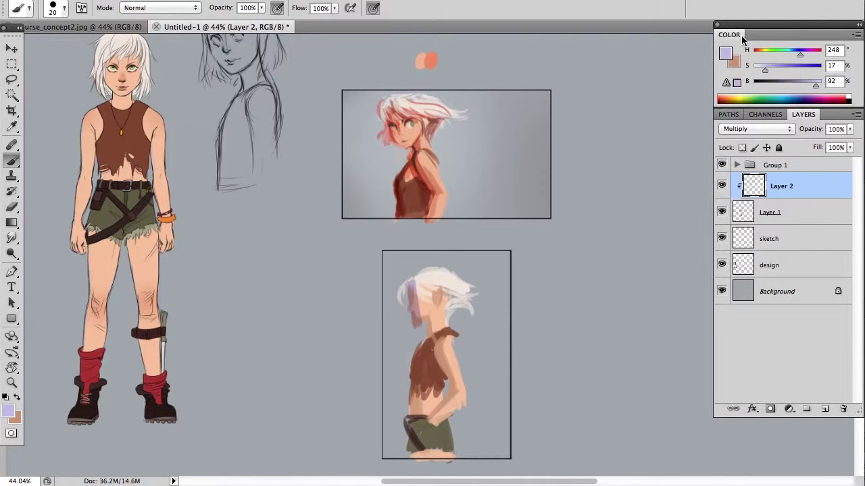
key(e)
drag(418, 296, 420, 314)
drag(421, 276, 409, 292)
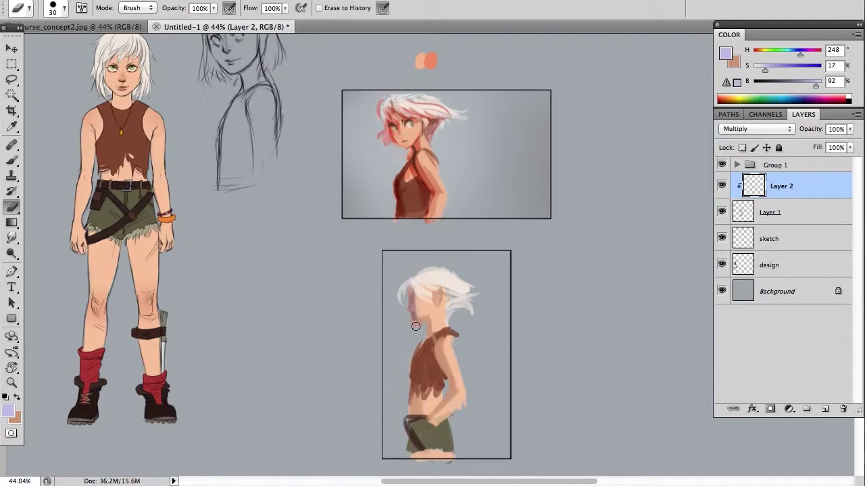
key(b)
drag(417, 320, 428, 327)
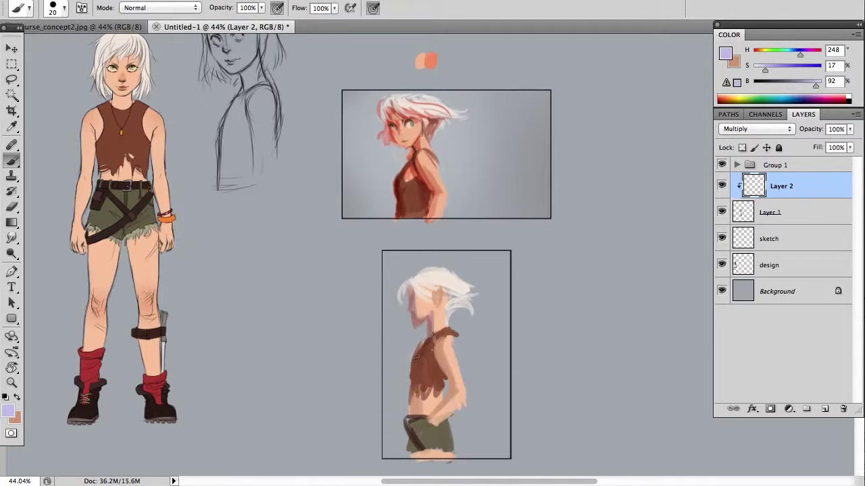
Shade the portrait figure's ragged top and back hair with a deeper violet of hue 238, saturation 40, brightness 82.
key(x)
drag(793, 52, 798, 52)
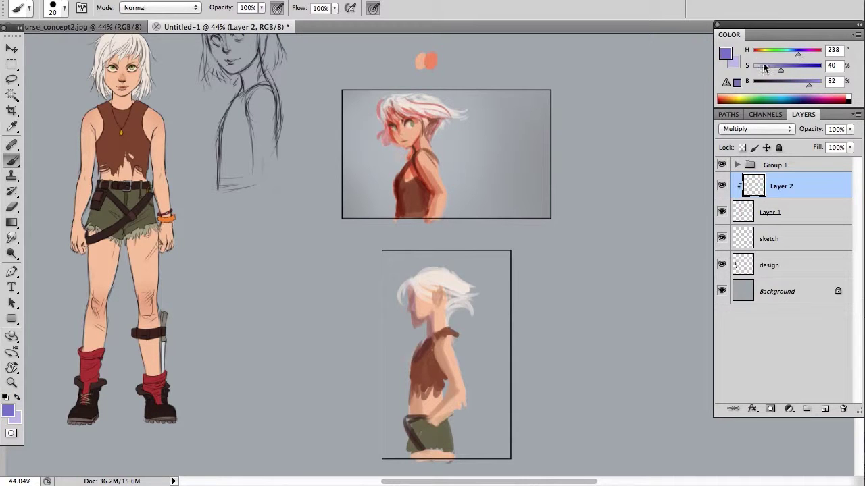
drag(417, 360, 413, 384)
mouse_move(433, 342)
mouse_down()
mouse_move(443, 365)
mouse_move(420, 377)
mouse_move(411, 370)
mouse_up()
mouse_move(450, 311)
mouse_down()
mouse_move(465, 299)
mouse_move(442, 311)
mouse_move(440, 364)
mouse_move(459, 393)
mouse_move(433, 414)
mouse_move(414, 413)
mouse_move(415, 399)
mouse_up()
Shade the portrait figure's thighs and shorts with lavender and violet, and deepen the shadows on the top and hair.
key(x)
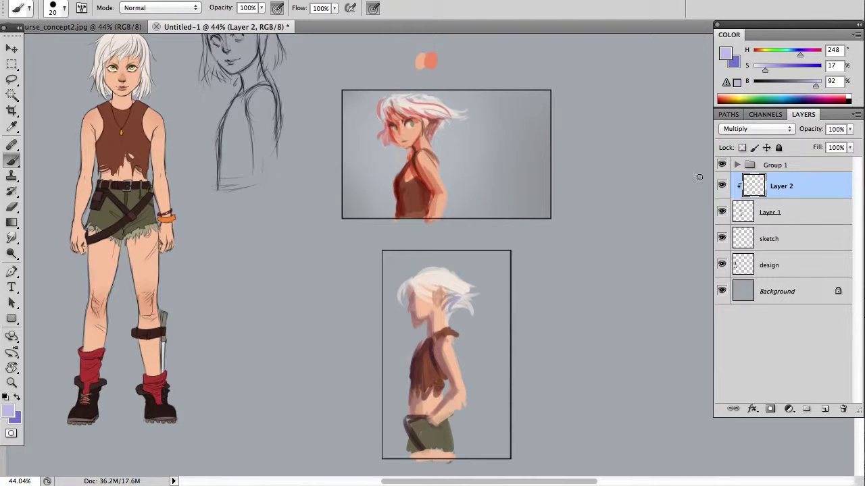
drag(413, 456, 427, 454)
key(x)
mouse_move(424, 424)
mouse_down()
mouse_move(421, 450)
mouse_move(412, 431)
mouse_up()
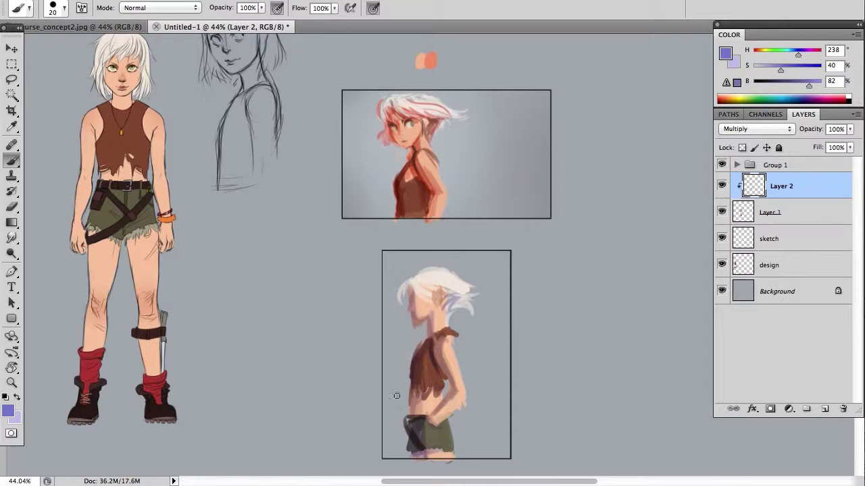
drag(417, 377, 415, 358)
mouse_move(413, 286)
mouse_down()
mouse_move(405, 308)
mouse_move(401, 281)
mouse_move(412, 281)
mouse_move(413, 271)
mouse_move(431, 298)
mouse_up()
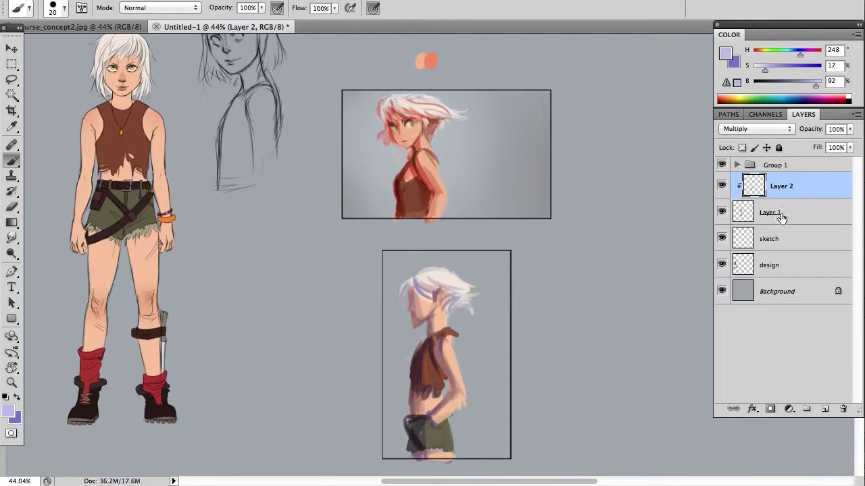
On Layer 1, paint pale pink highlights of hue 292, saturation 9, brightness 100 along the arm's back edge and in the hair.
click(783, 212)
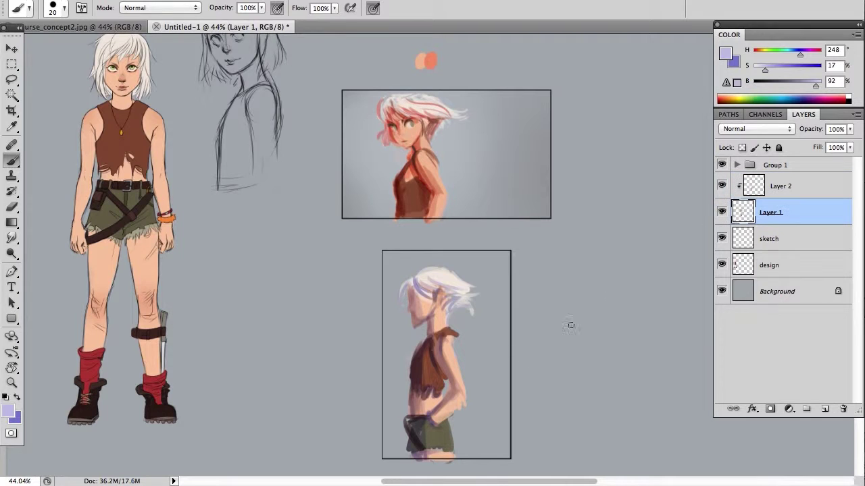
drag(815, 85, 829, 84)
mouse_move(799, 56)
mouse_down()
mouse_move(760, 71)
mouse_move(808, 56)
mouse_up()
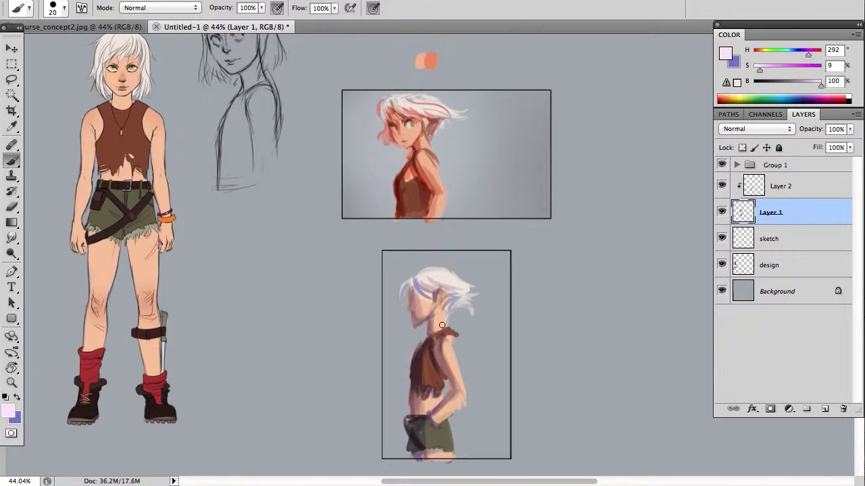
drag(456, 361, 468, 397)
drag(448, 340, 455, 364)
drag(419, 285, 430, 295)
Paint pure white highlight strands through the portrait figure's hair.
key(x)
drag(766, 70, 822, 82)
mouse_move(433, 279)
mouse_down()
mouse_move(471, 291)
mouse_move(464, 298)
mouse_up()
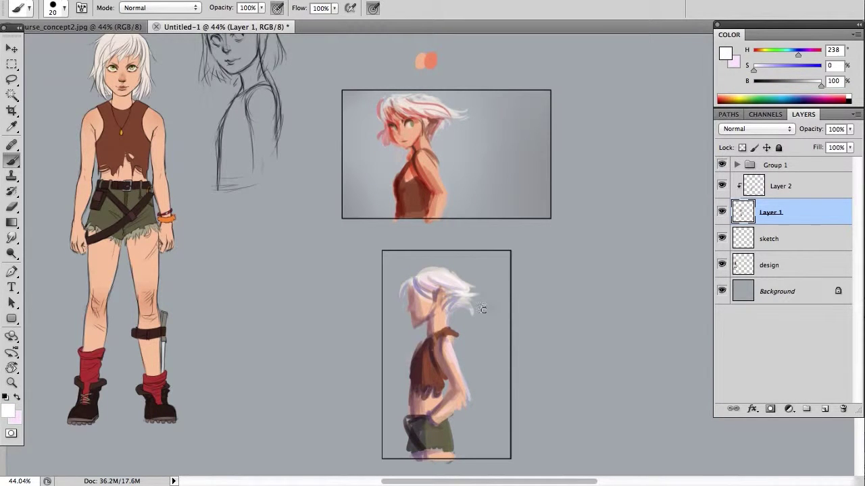
Add pale pink highlights around the portrait figure's ear and along the back of the shorts and top.
key(x)
drag(439, 305, 440, 291)
drag(445, 427, 452, 455)
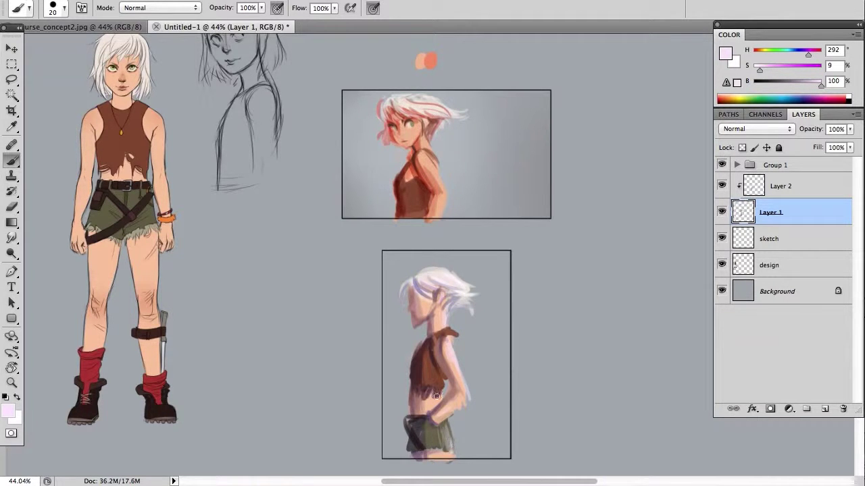
drag(439, 392, 440, 376)
Raise the pink's saturation to 25 and strengthen the rim light on the back of the shorts, top and neck.
drag(768, 67, 771, 68)
drag(444, 432, 452, 445)
drag(438, 371, 445, 394)
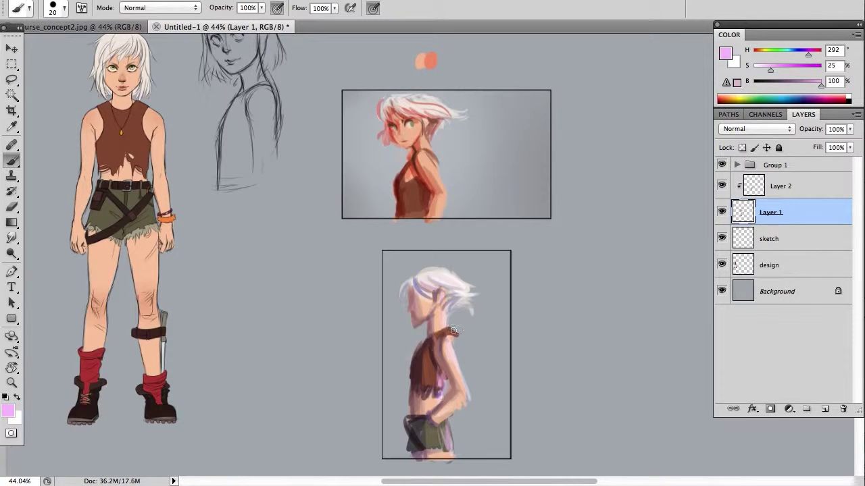
drag(445, 315, 443, 327)
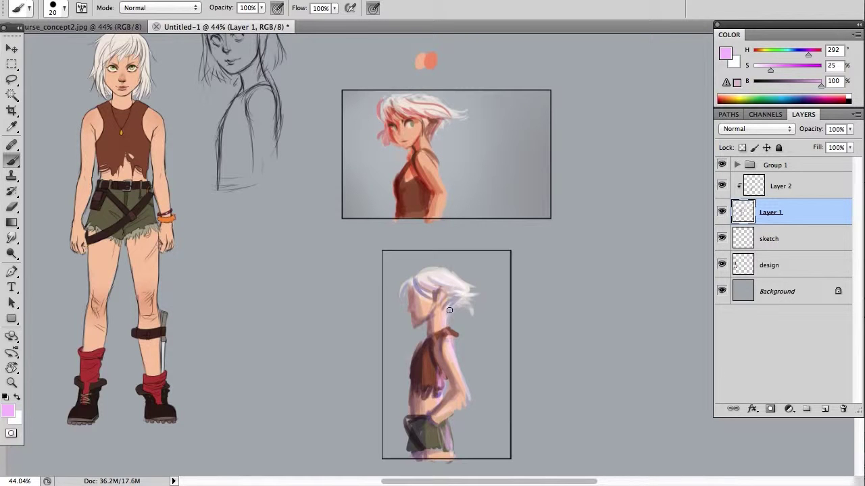